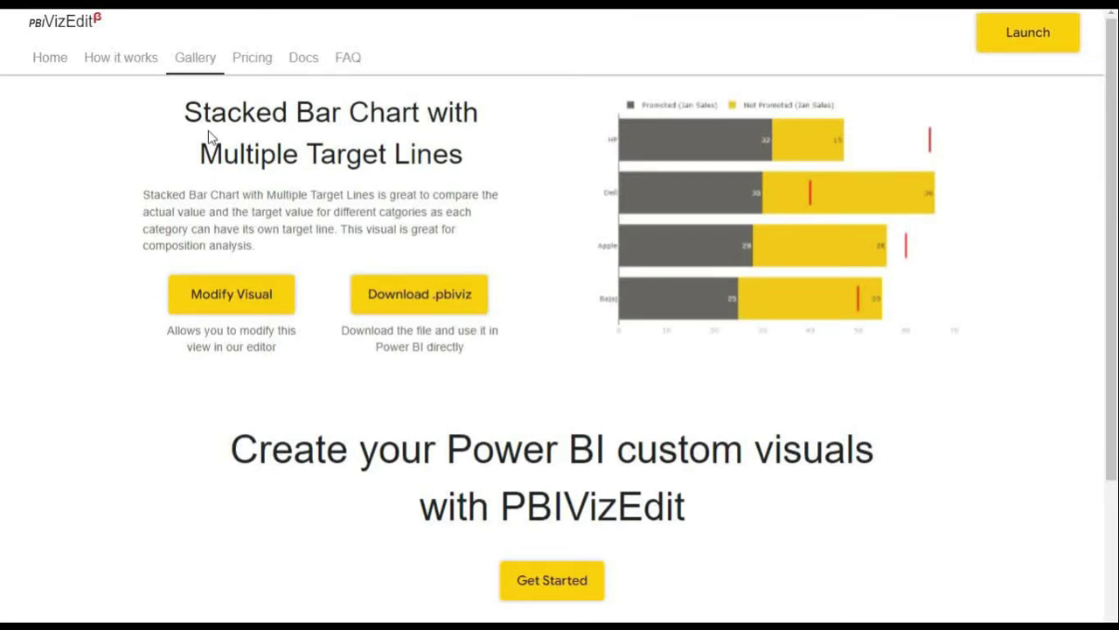
Choose Modify Visual and log in with the account email and password
click(235, 298)
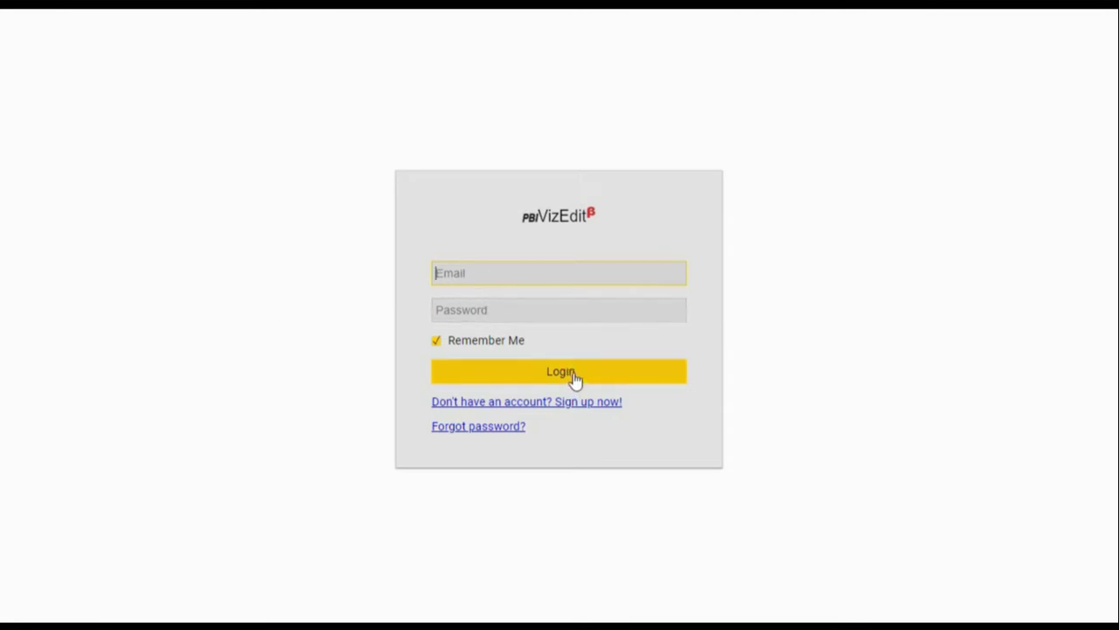
text(test@gmail.com)
key(Tab)
key(ctrl+v)
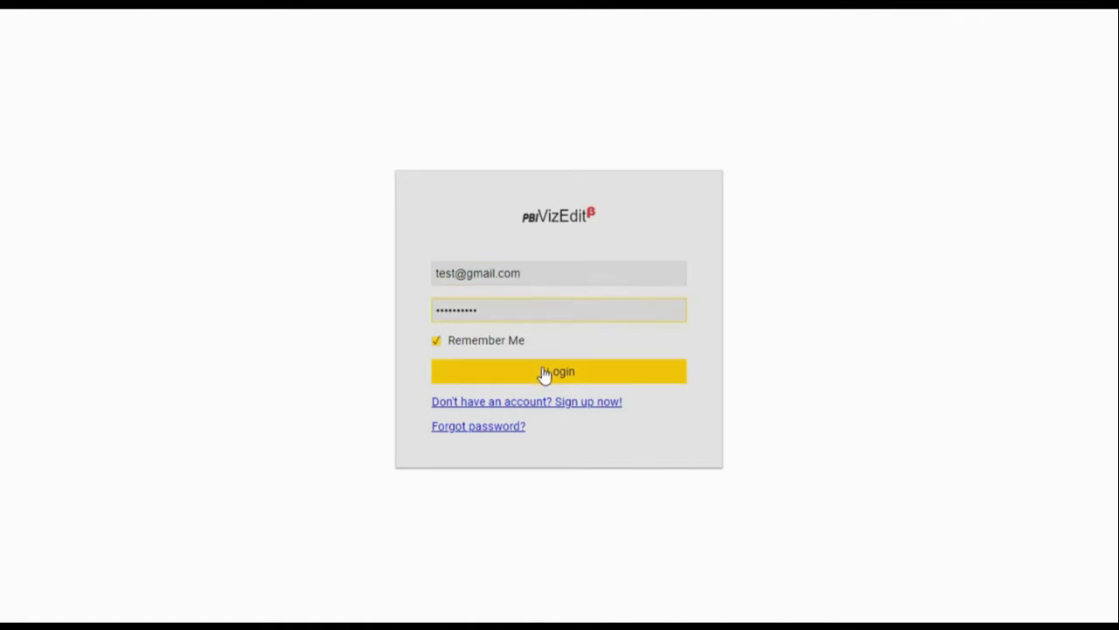
click(544, 372)
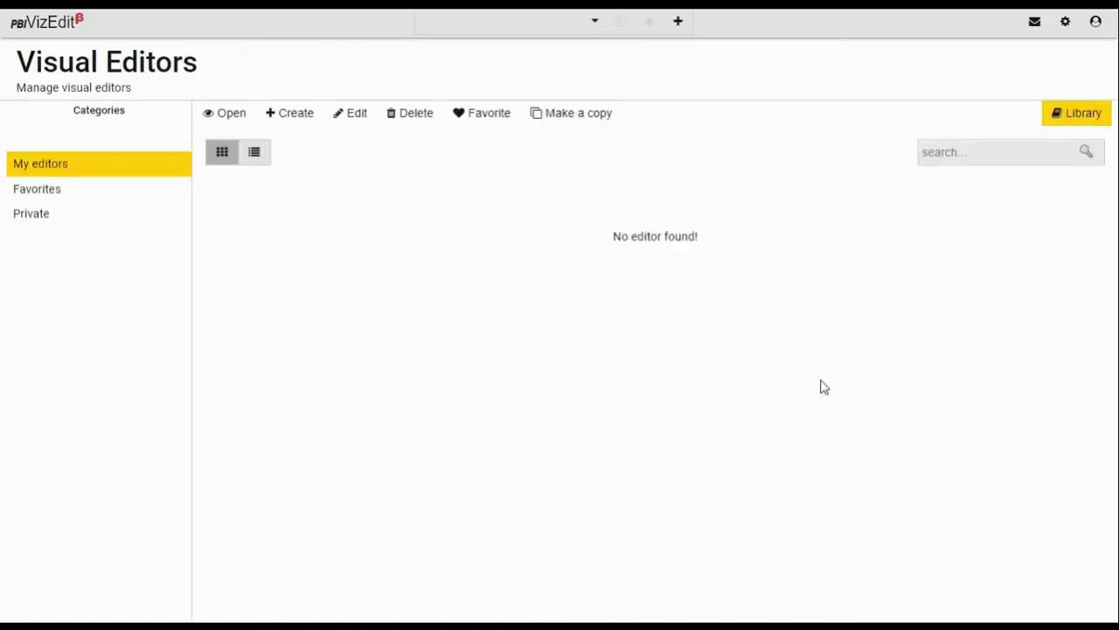
Import the Stacked Bar Chart with Multiple Target Lines template from the Library and open it
click(1060, 118)
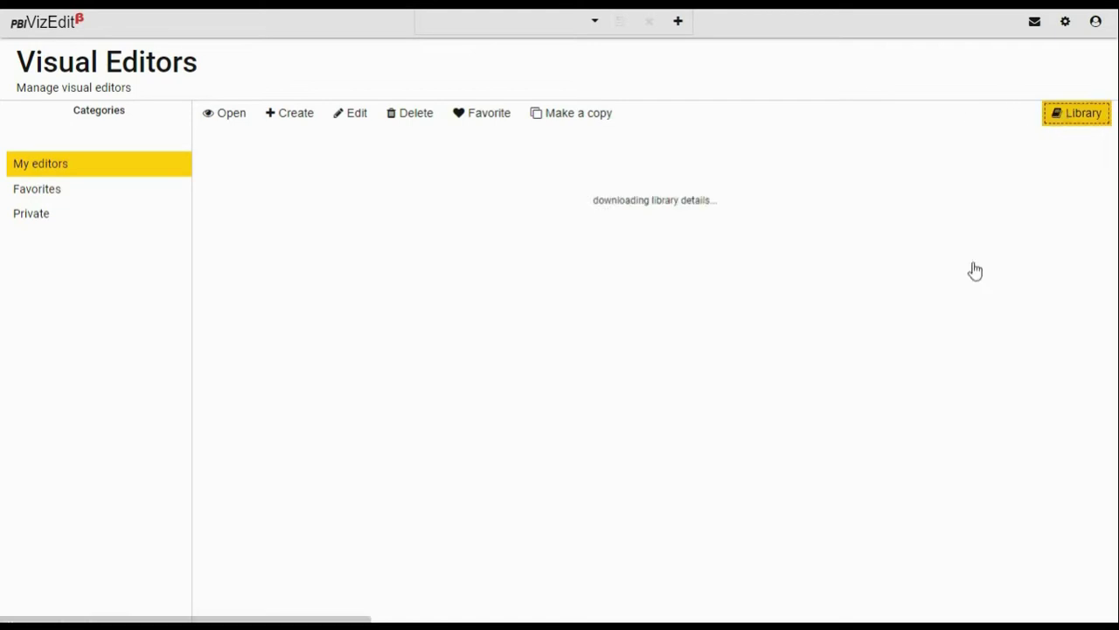
scroll(937, 354, down, 3)
scroll(936, 354, down, 4)
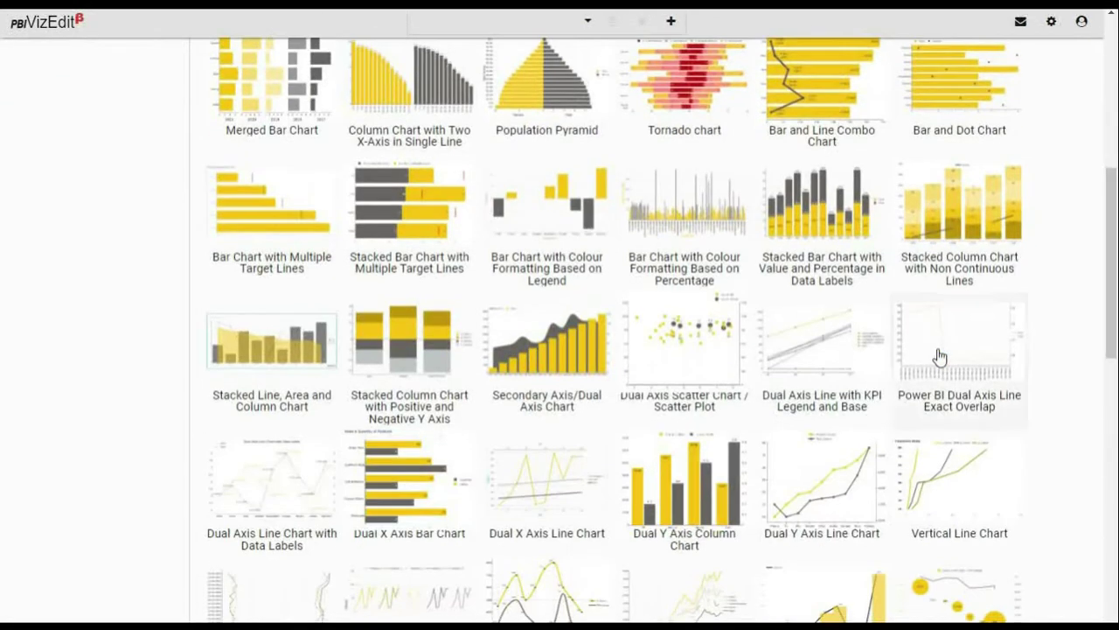
scroll(938, 356, up, 3)
scroll(938, 358, up, 1)
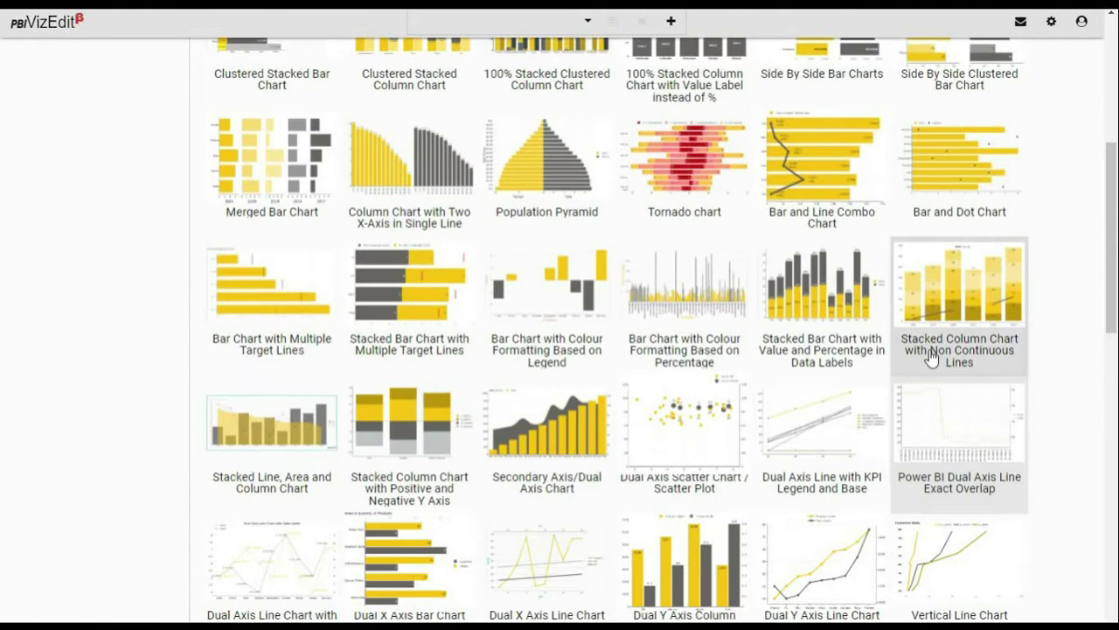
mouse_move(429, 325)
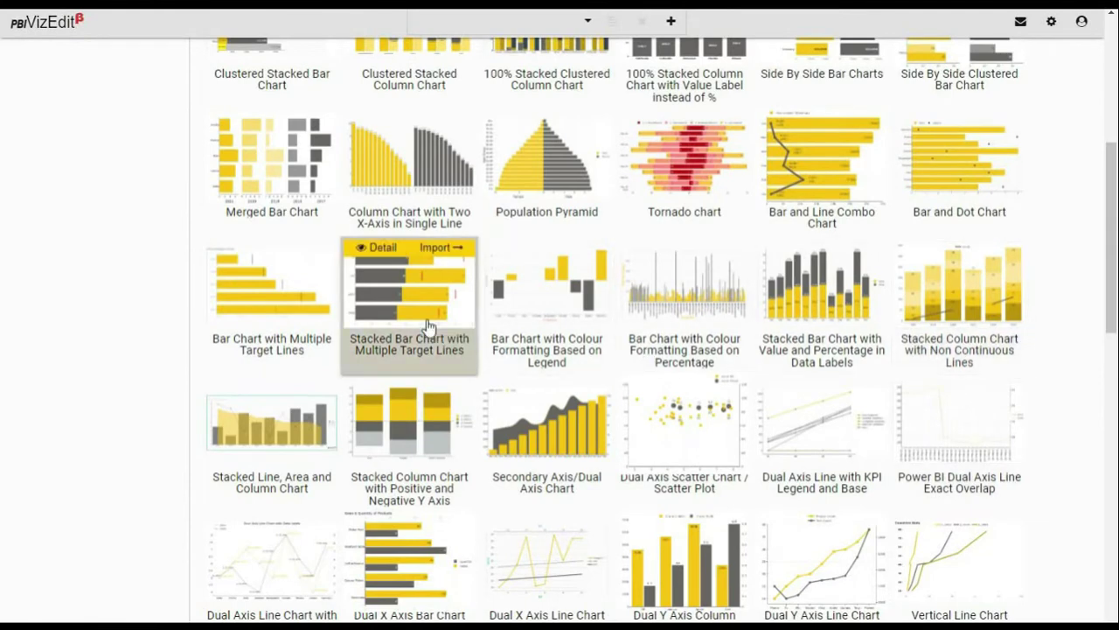
click(441, 249)
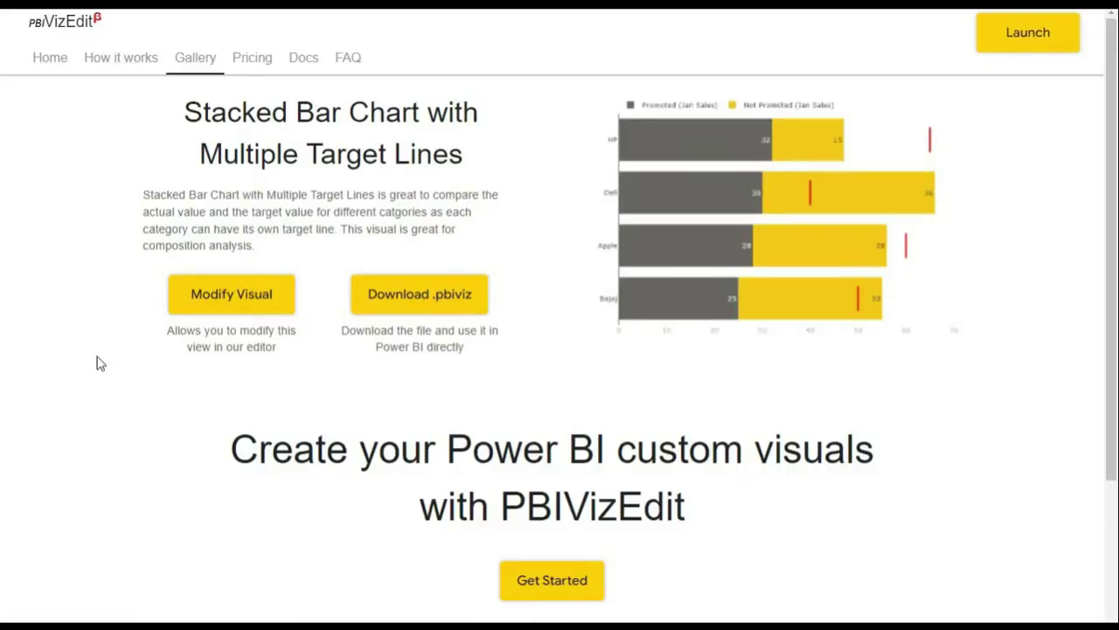
click(207, 306)
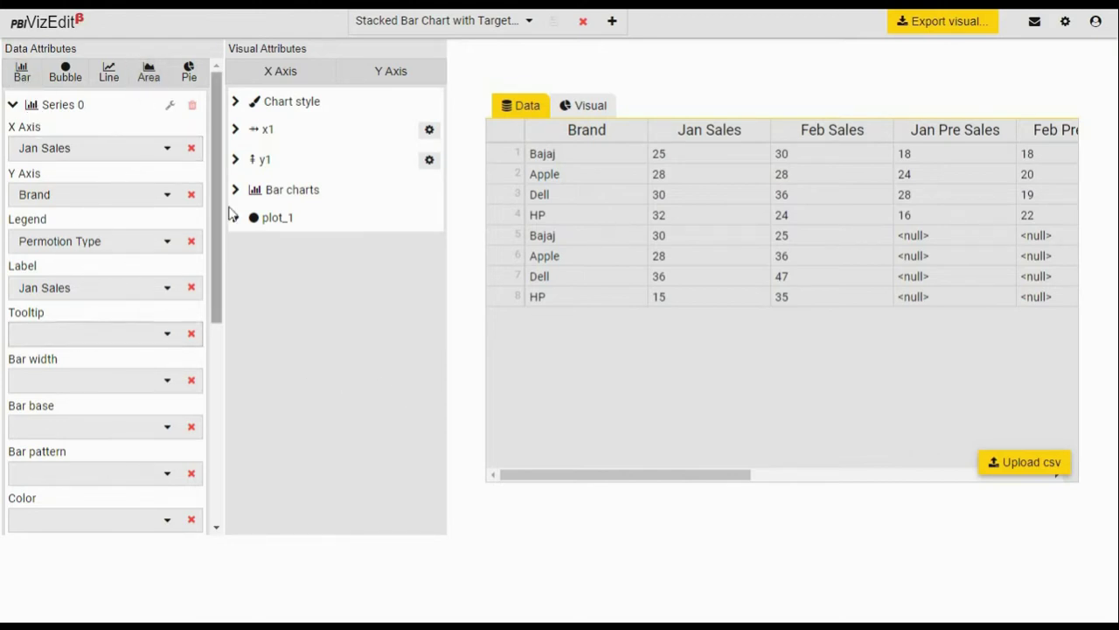
click(236, 160)
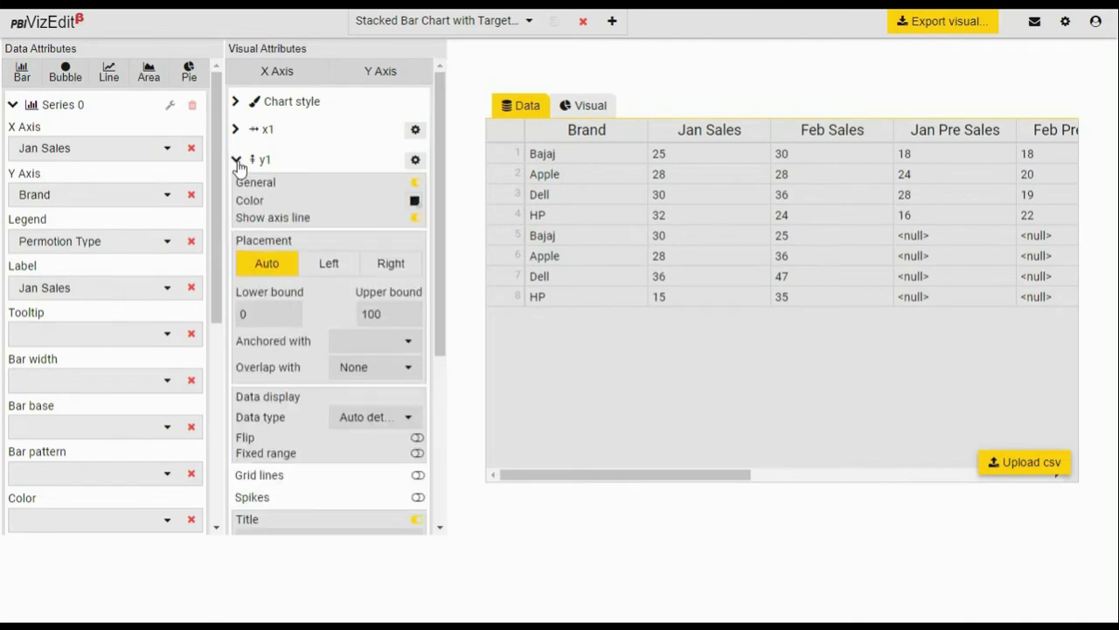
scroll(304, 378, down, 5)
scroll(303, 378, up, 5)
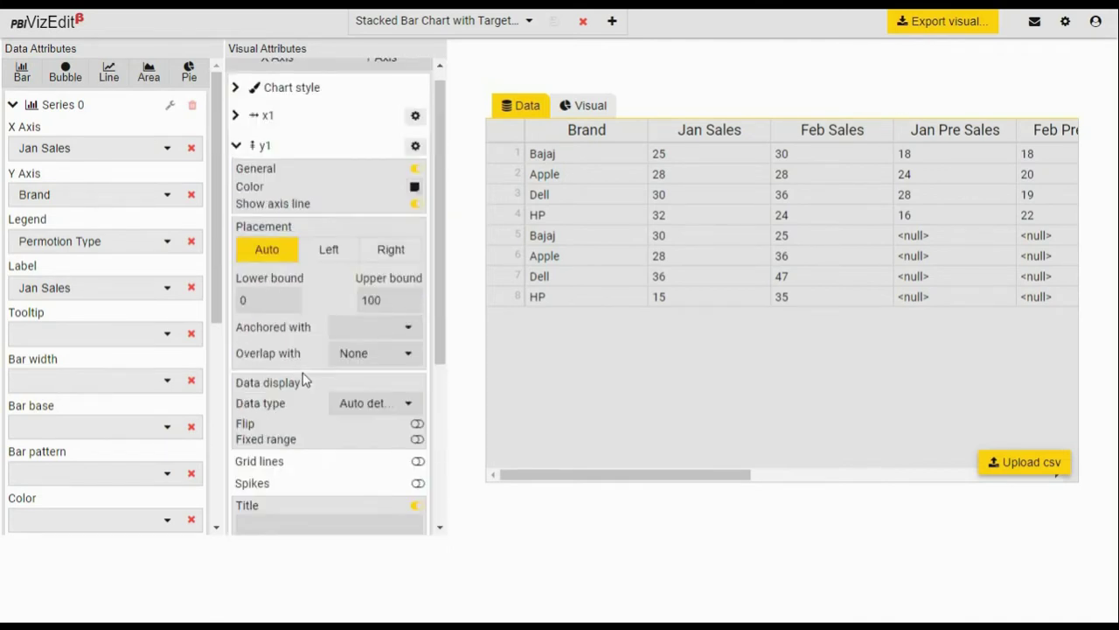
click(242, 155)
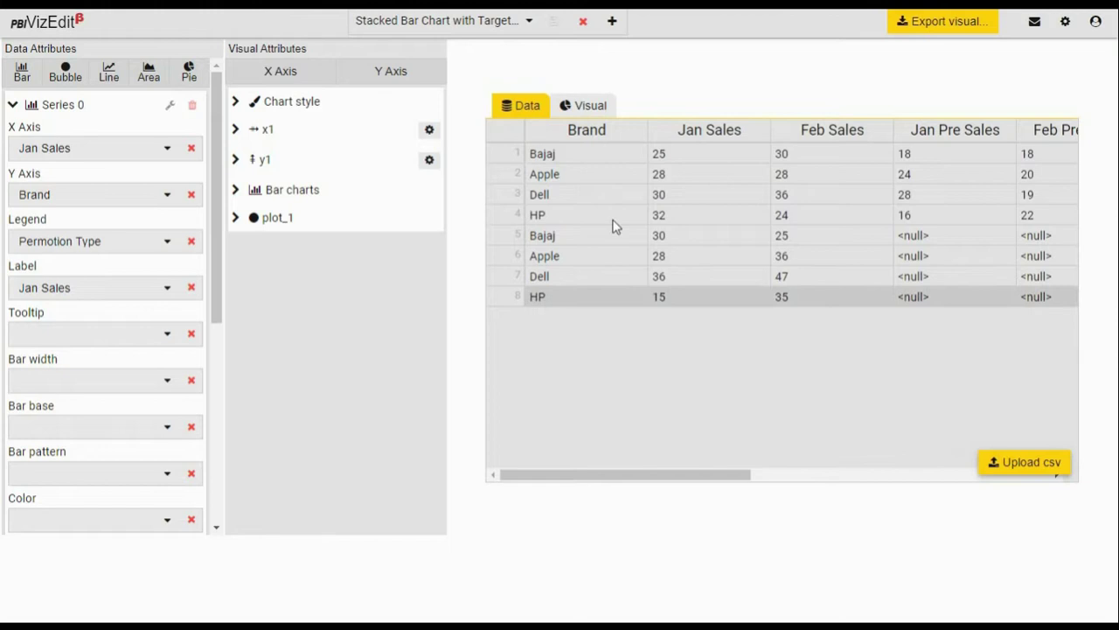
click(593, 107)
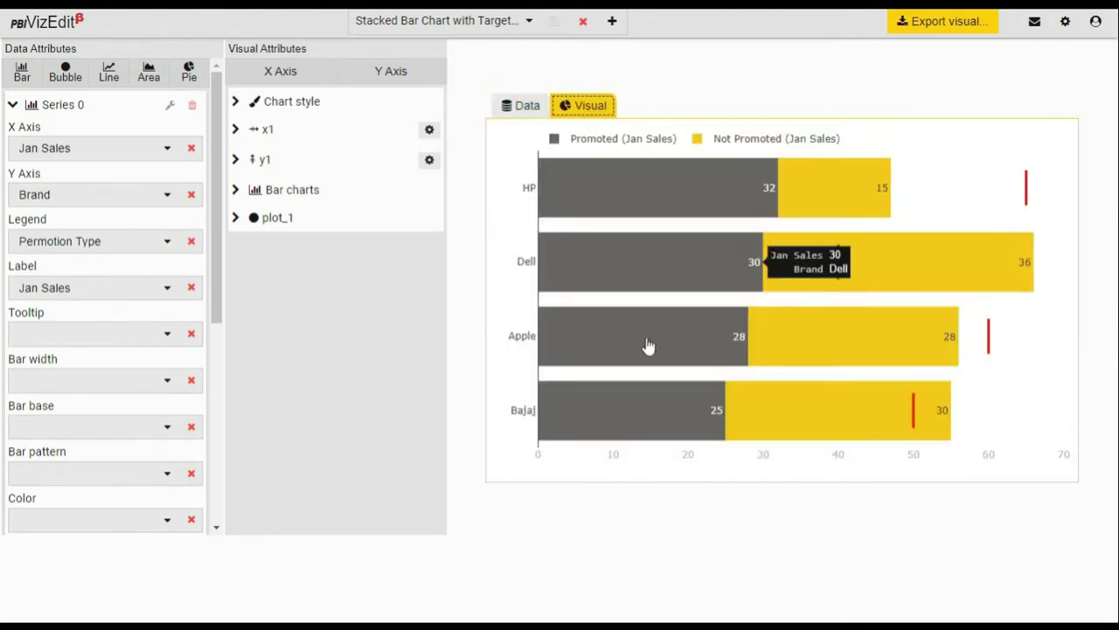
click(520, 106)
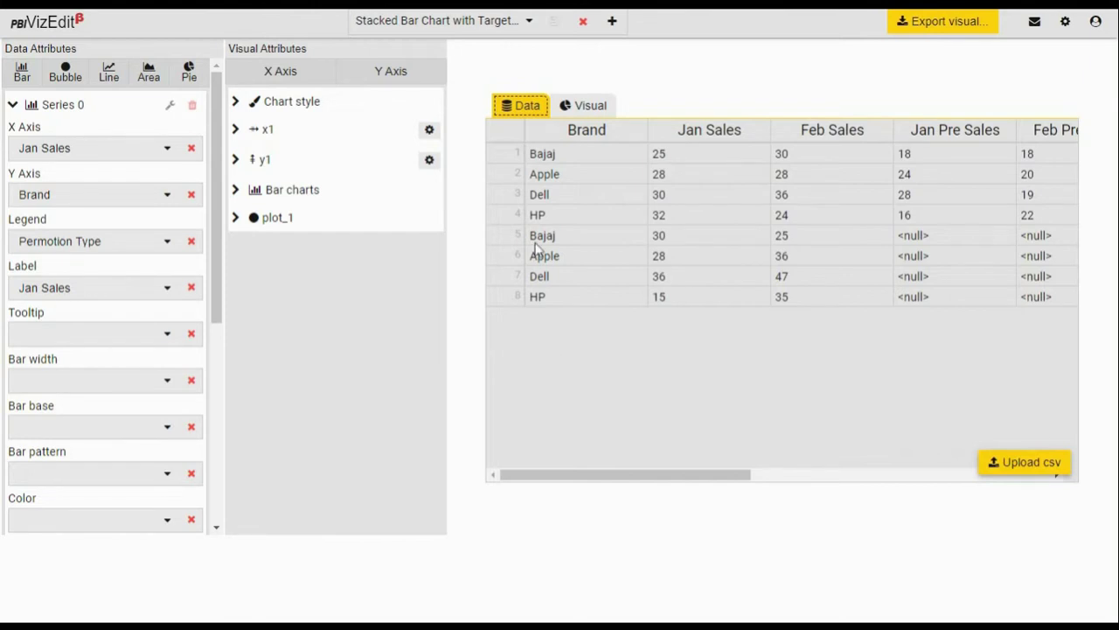
Show the Visual tab preview and expand the plot_1 target marker settings
click(580, 107)
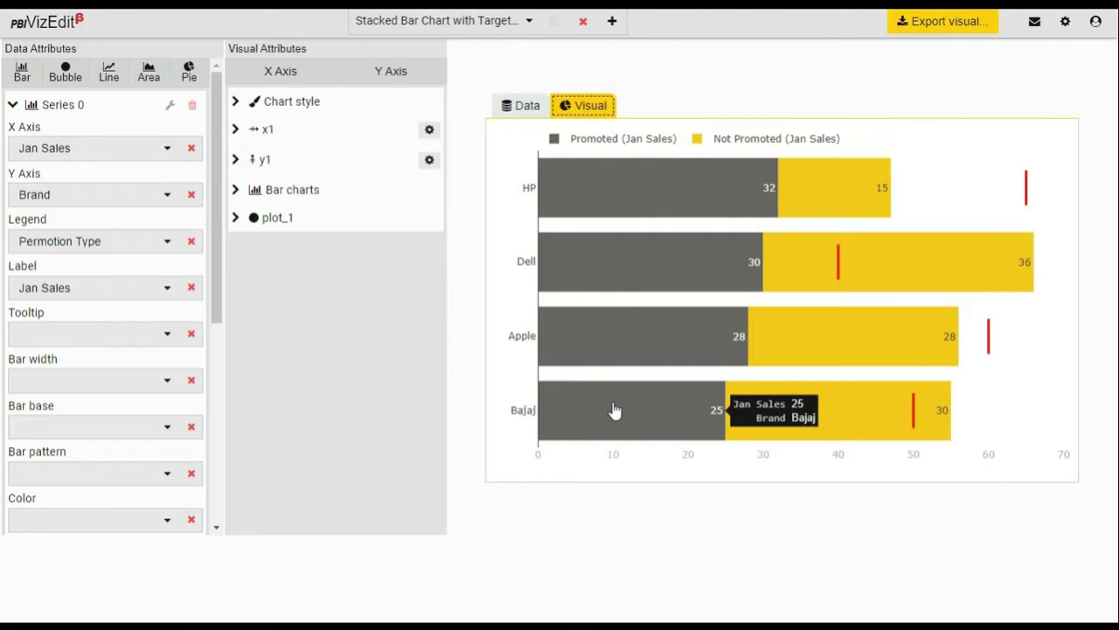
click(236, 219)
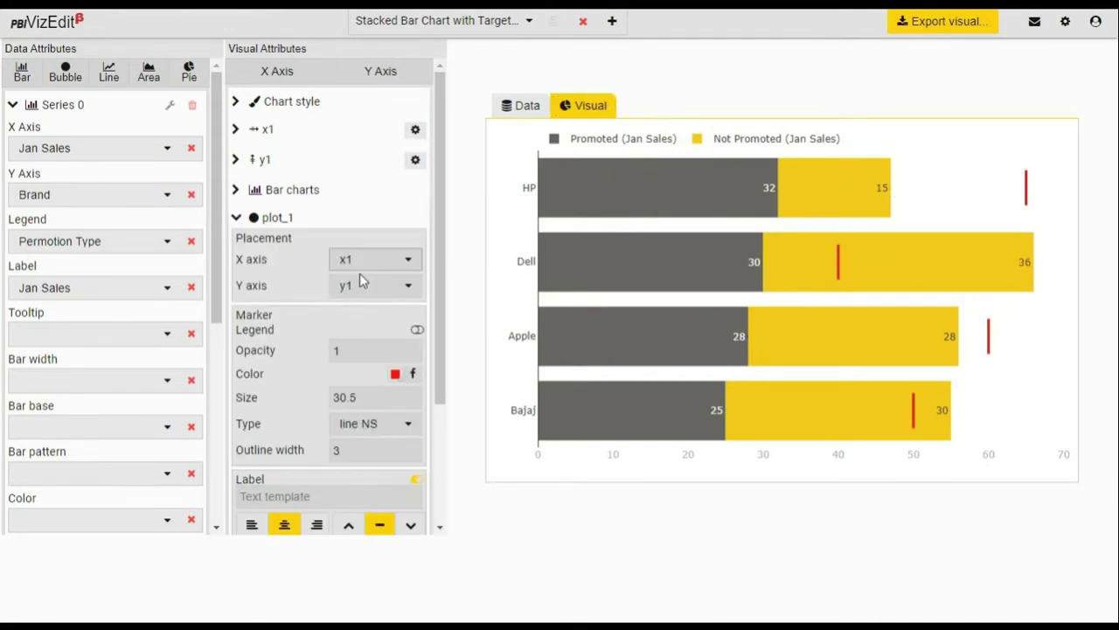
scroll(360, 276, down, 1)
scroll(362, 282, down, 1)
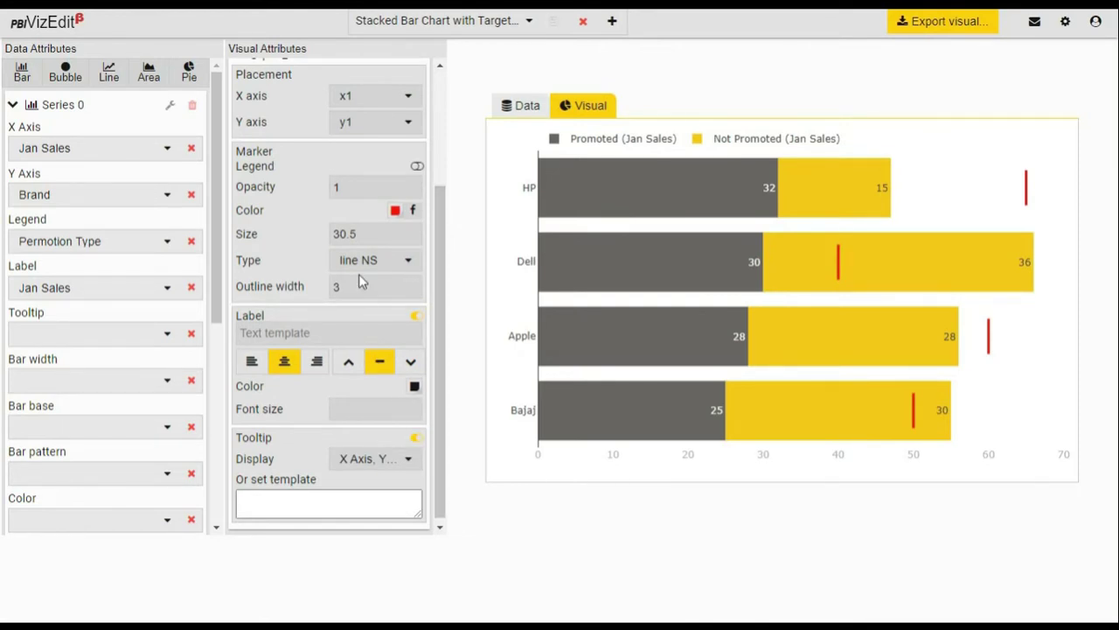
Review the marker Type shapes without changing them, then collapse the settings
click(405, 259)
scroll(424, 429, down, 5)
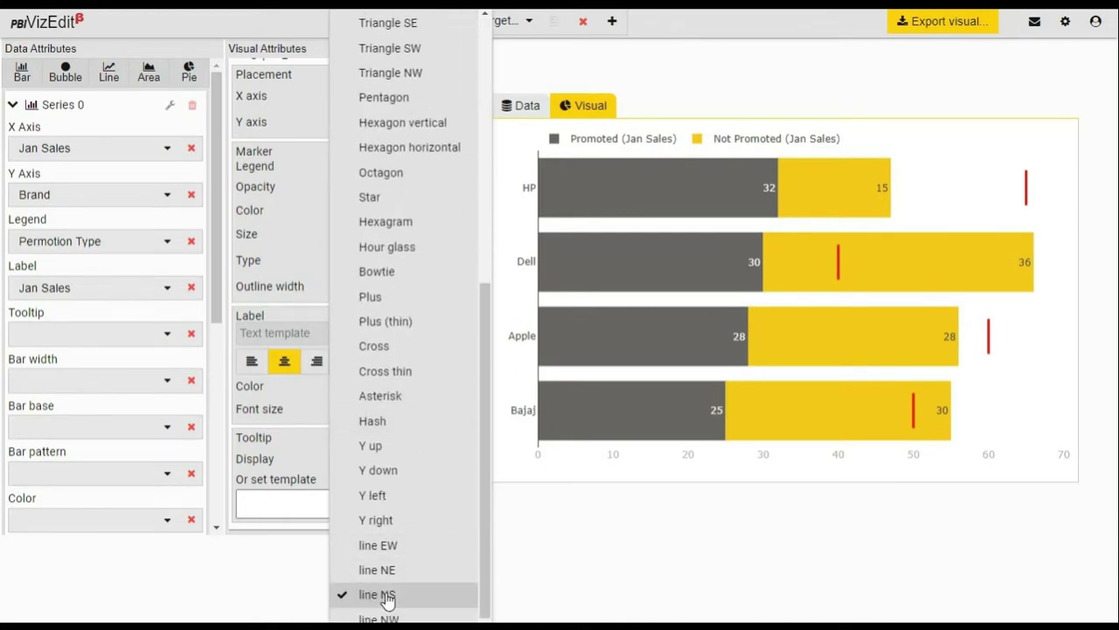
scroll(400, 531, up, 5)
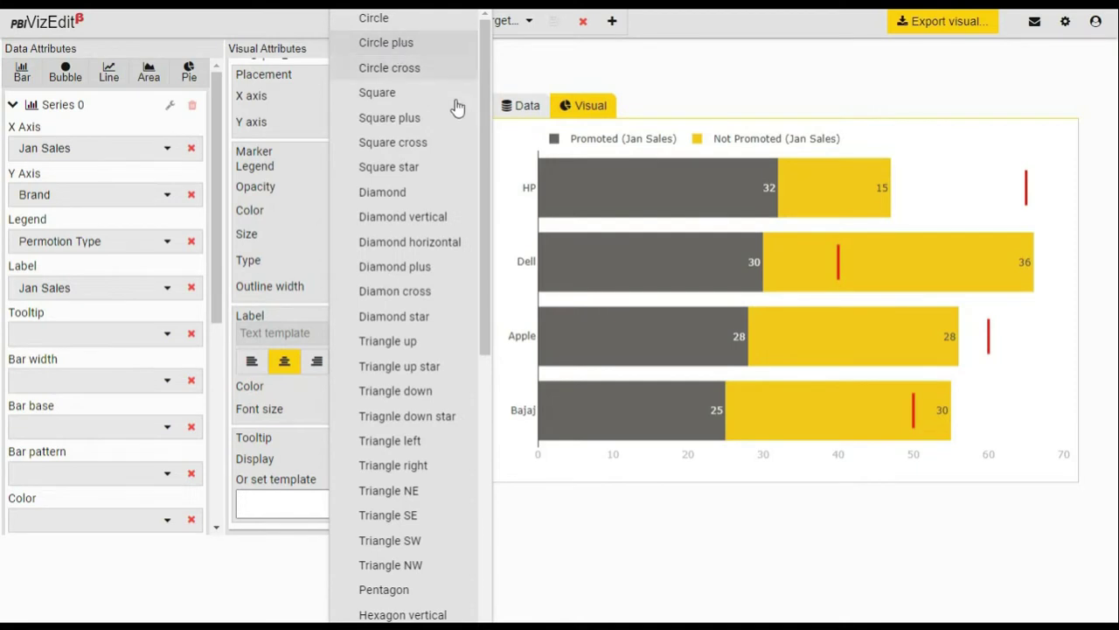
click(527, 512)
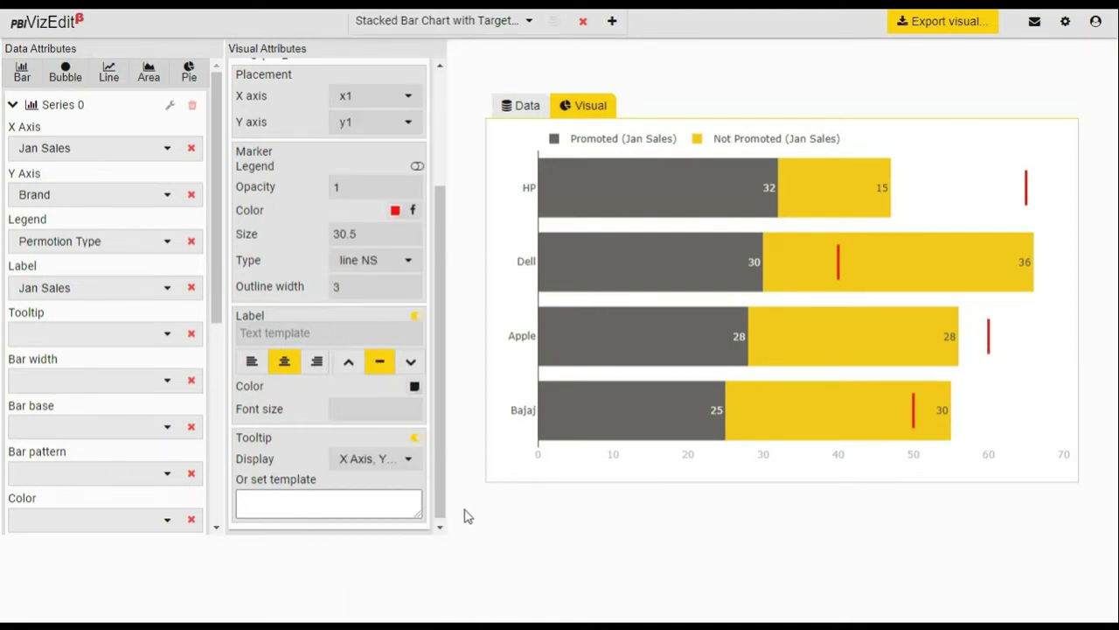
click(464, 515)
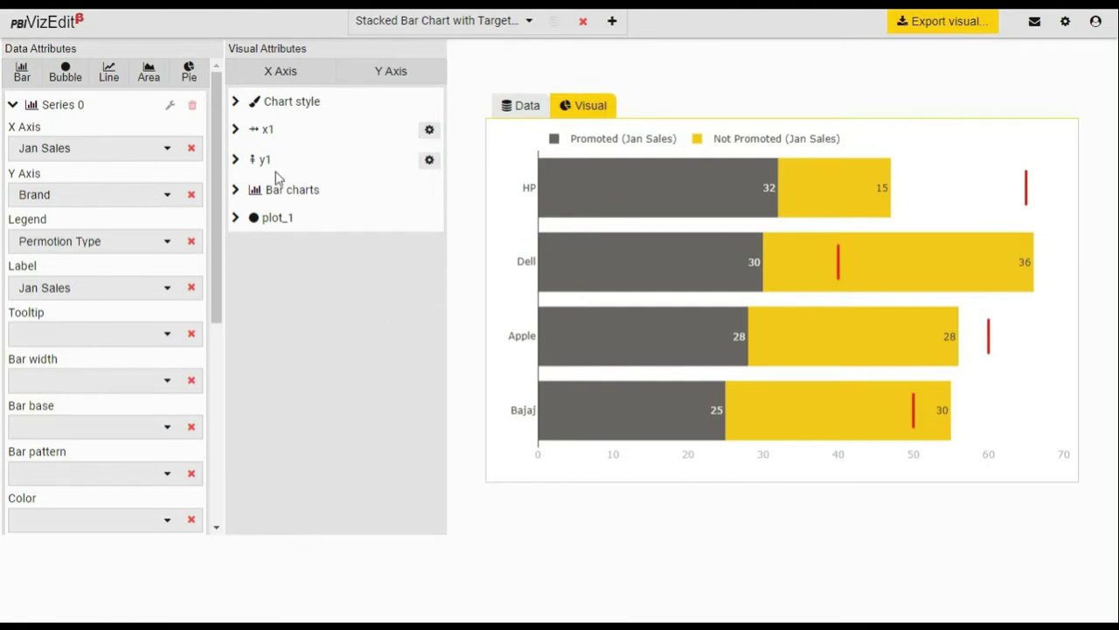
click(471, 29)
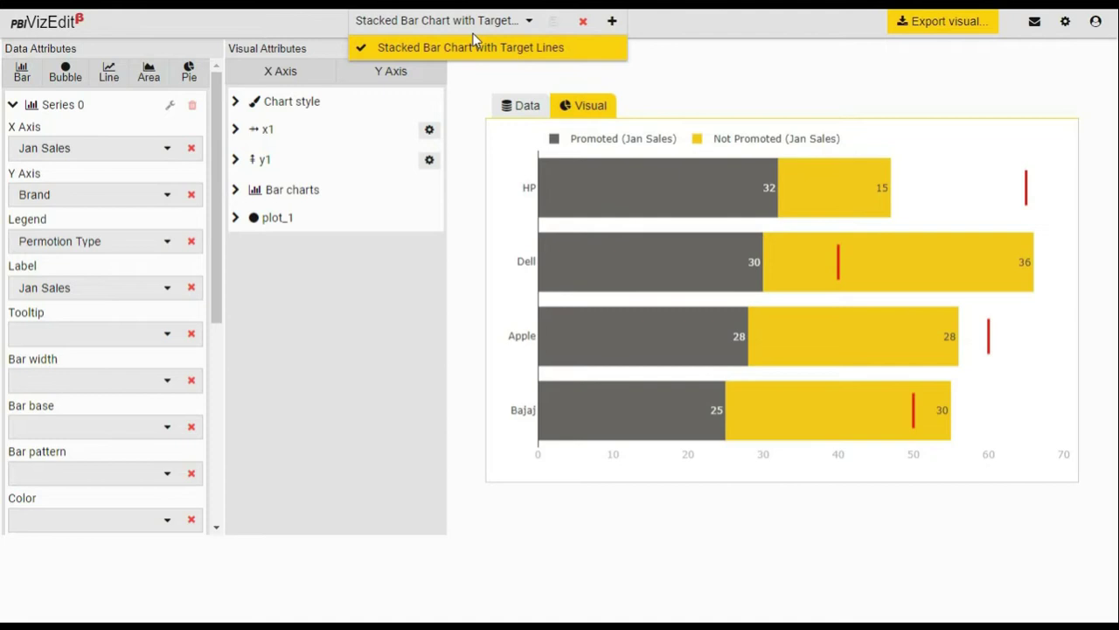
click(477, 78)
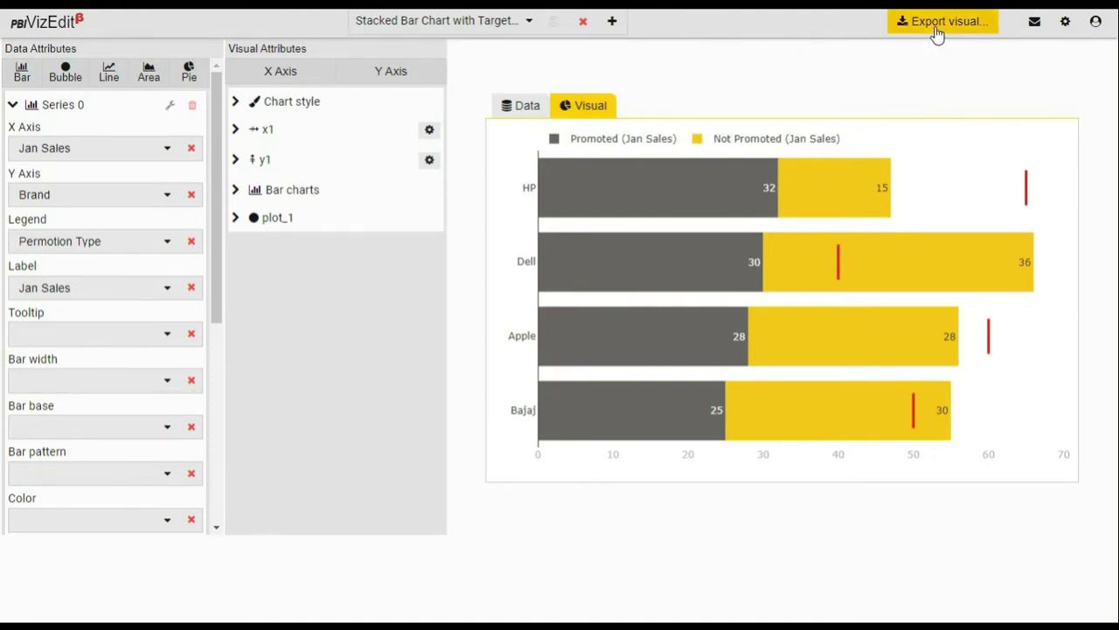
click(1065, 28)
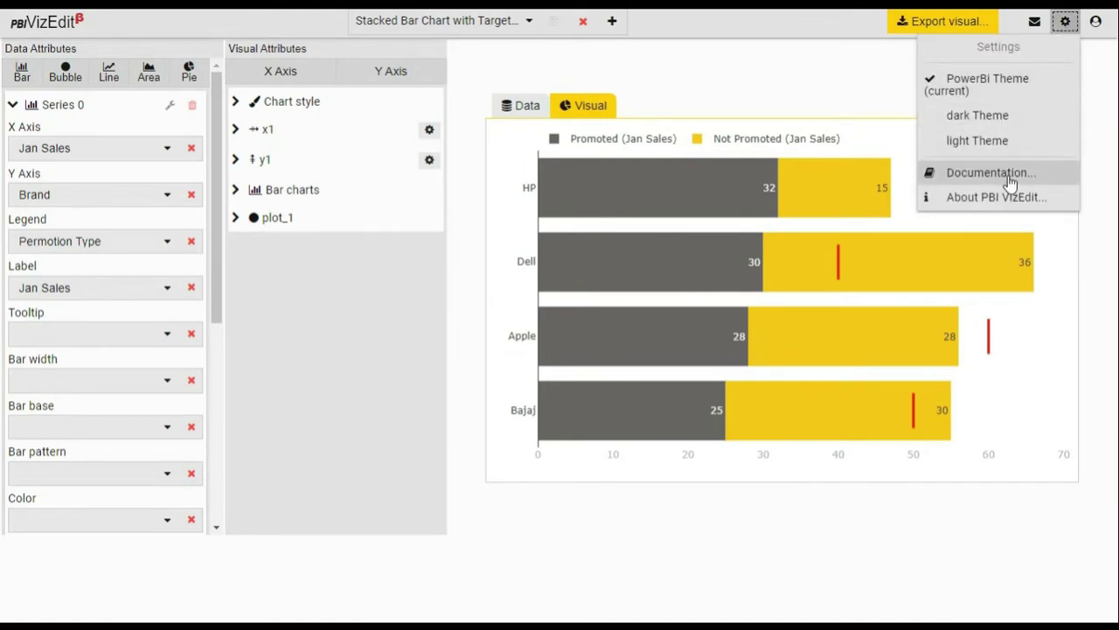
click(813, 97)
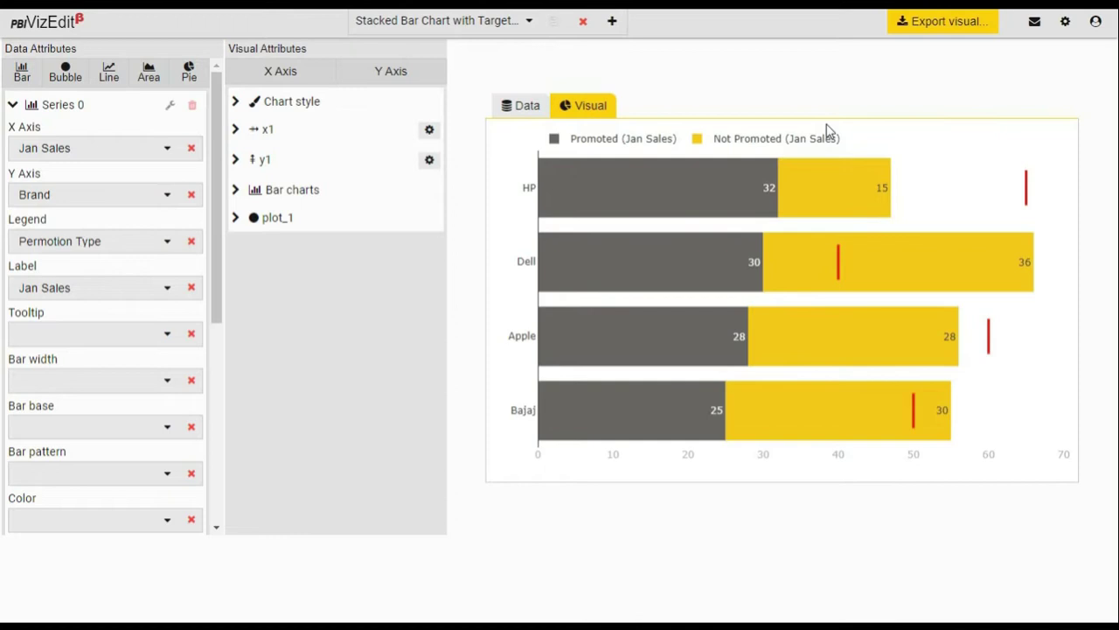
In Export visual, generate a new visual identifier (GUID) and confirm with OK
click(908, 28)
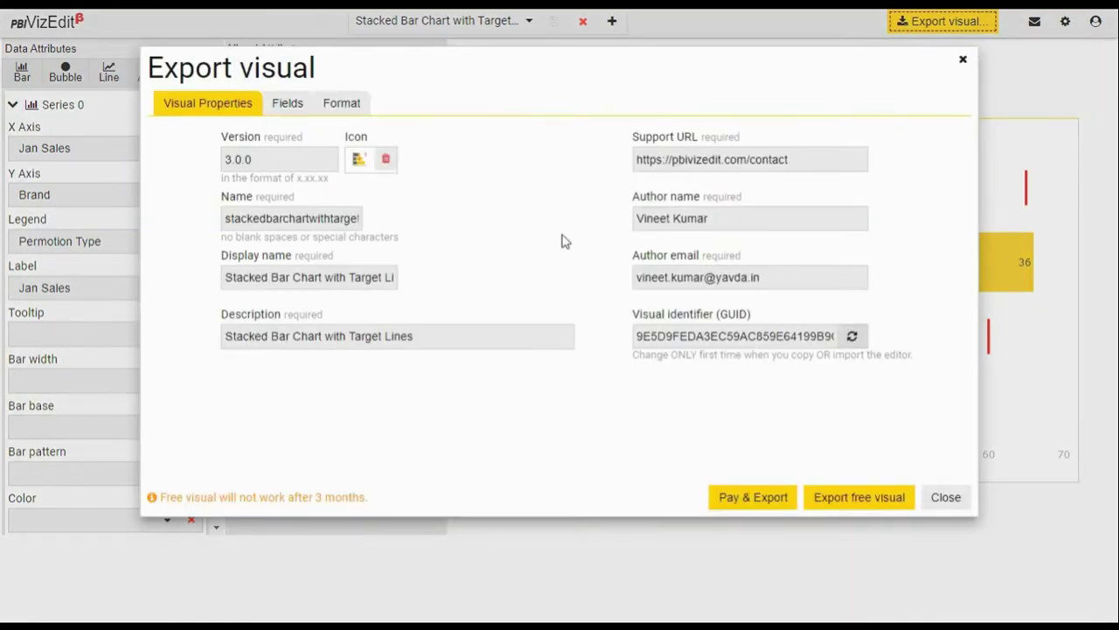
click(278, 218)
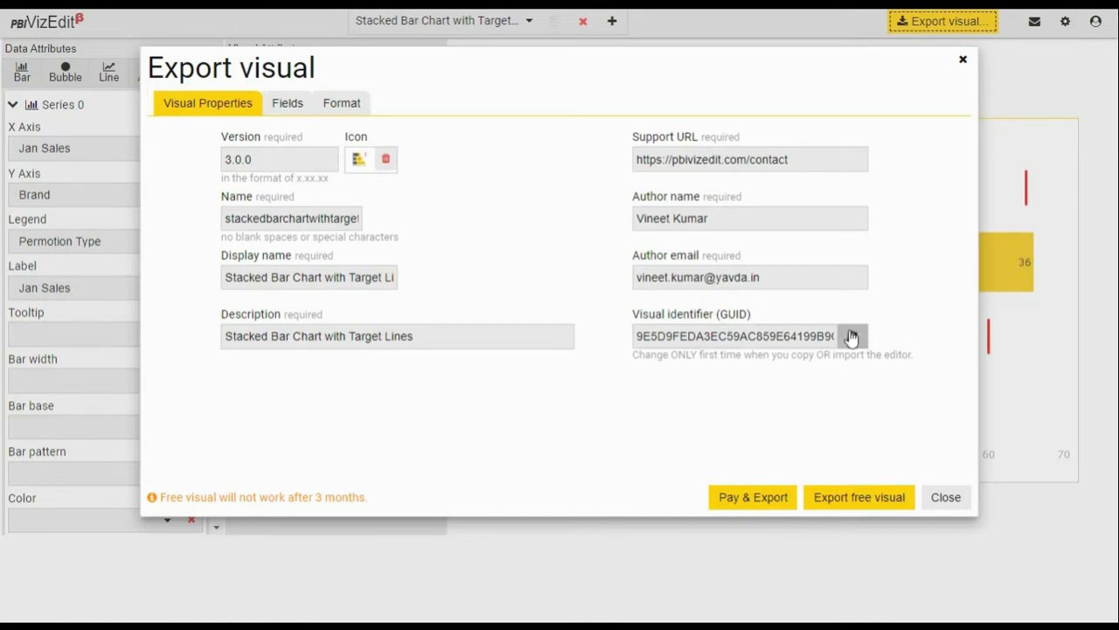
click(852, 336)
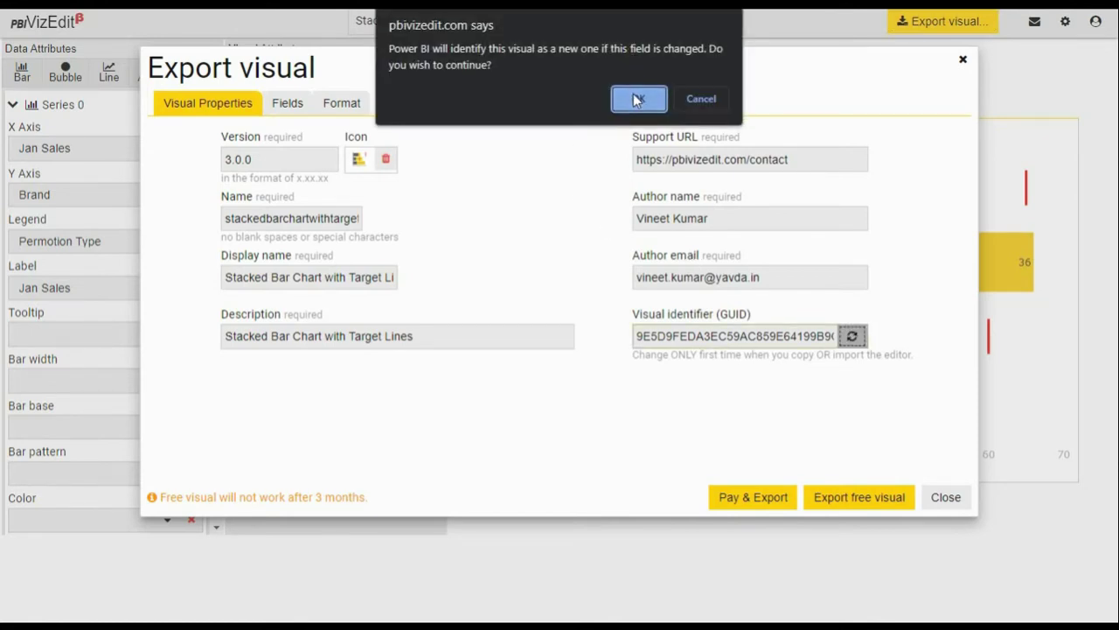
click(626, 94)
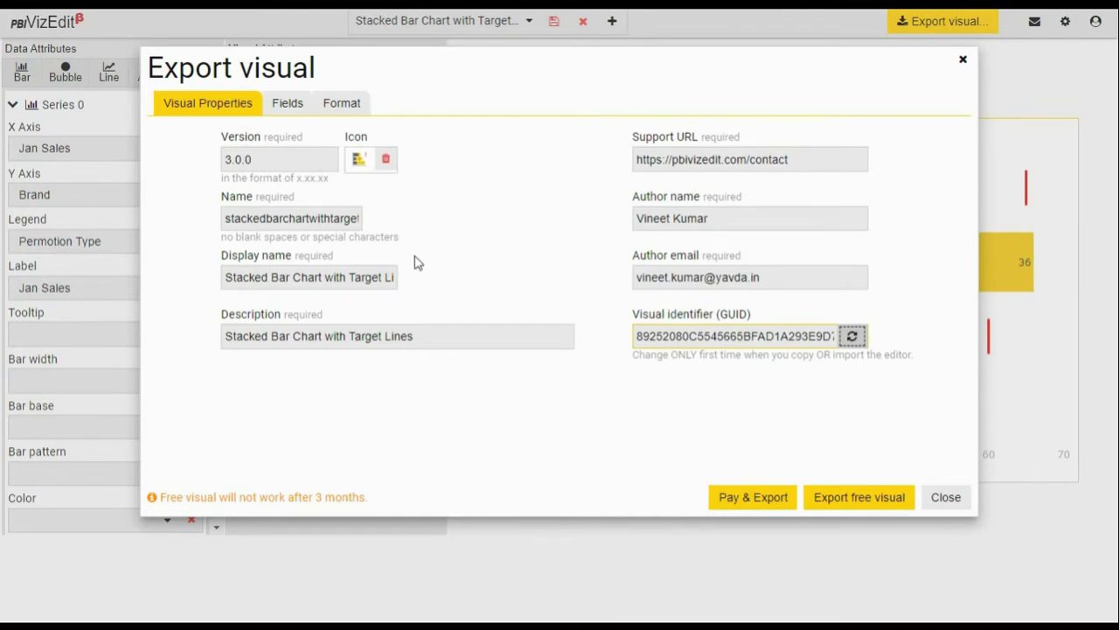
click(289, 106)
Inspect the Y axis, Legend and X Axis export field settings
click(303, 221)
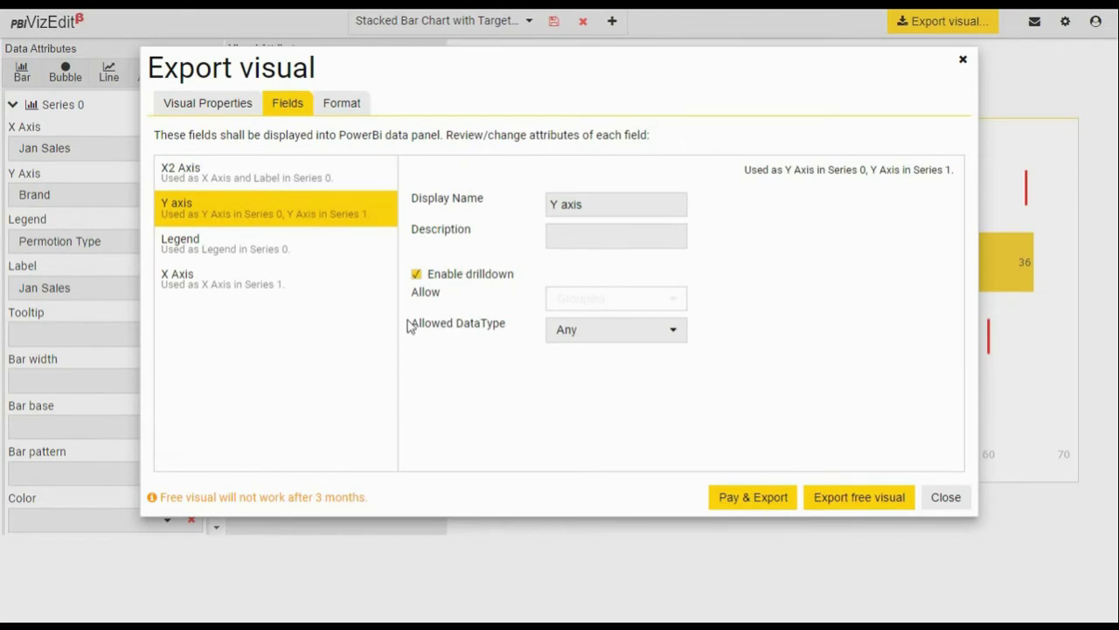
click(330, 246)
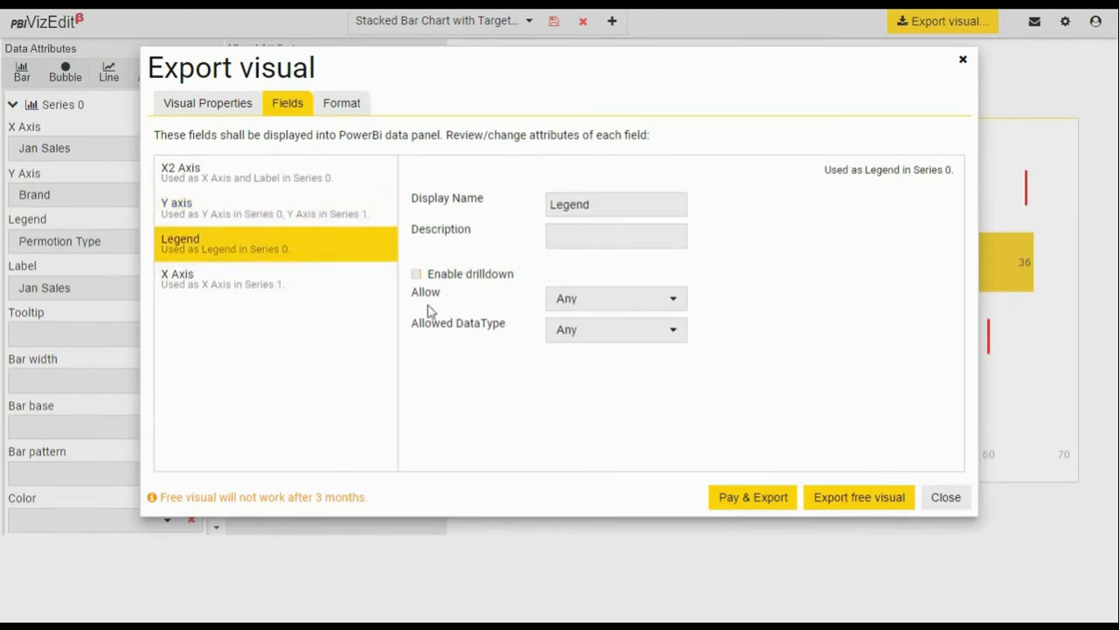
click(322, 293)
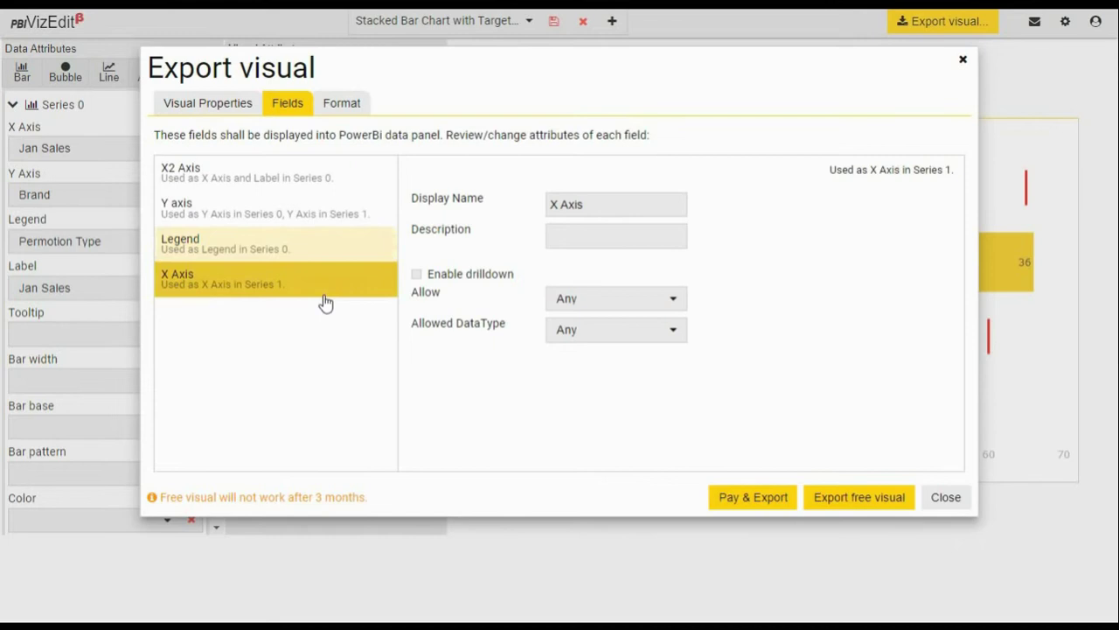
Review the Format tab properties for Legend, y1 and Plot 0
click(355, 112)
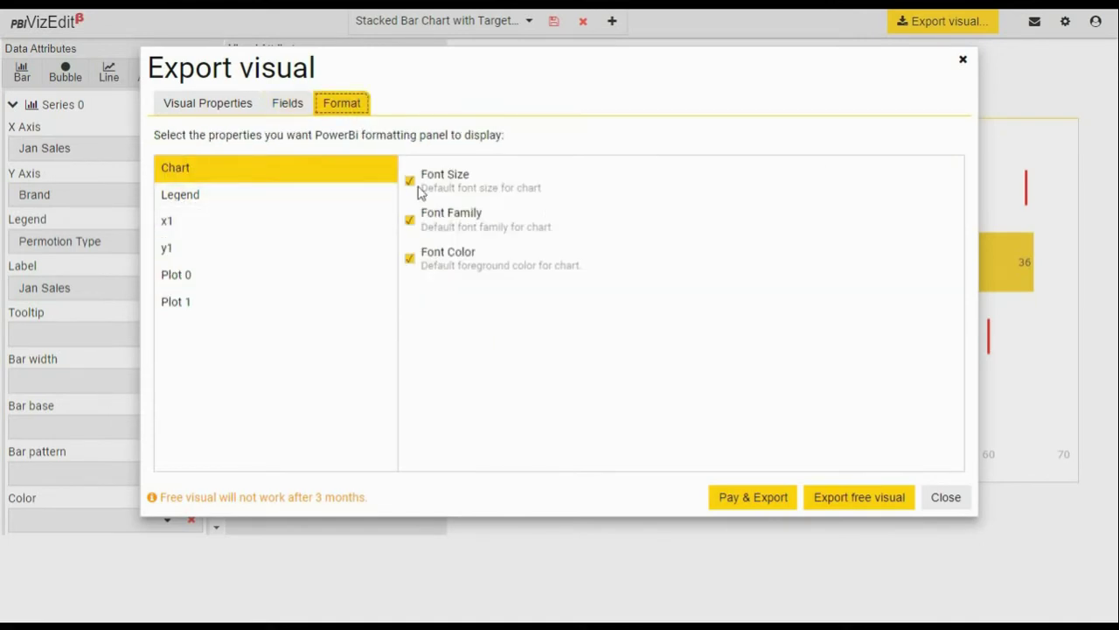
click(289, 206)
click(280, 247)
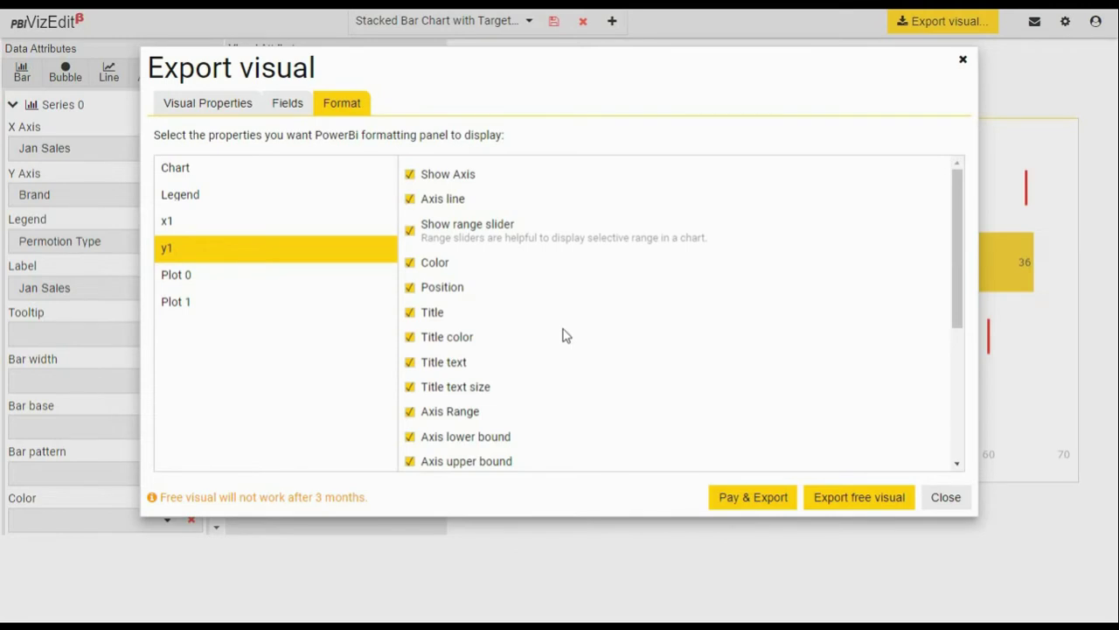
key(Down)
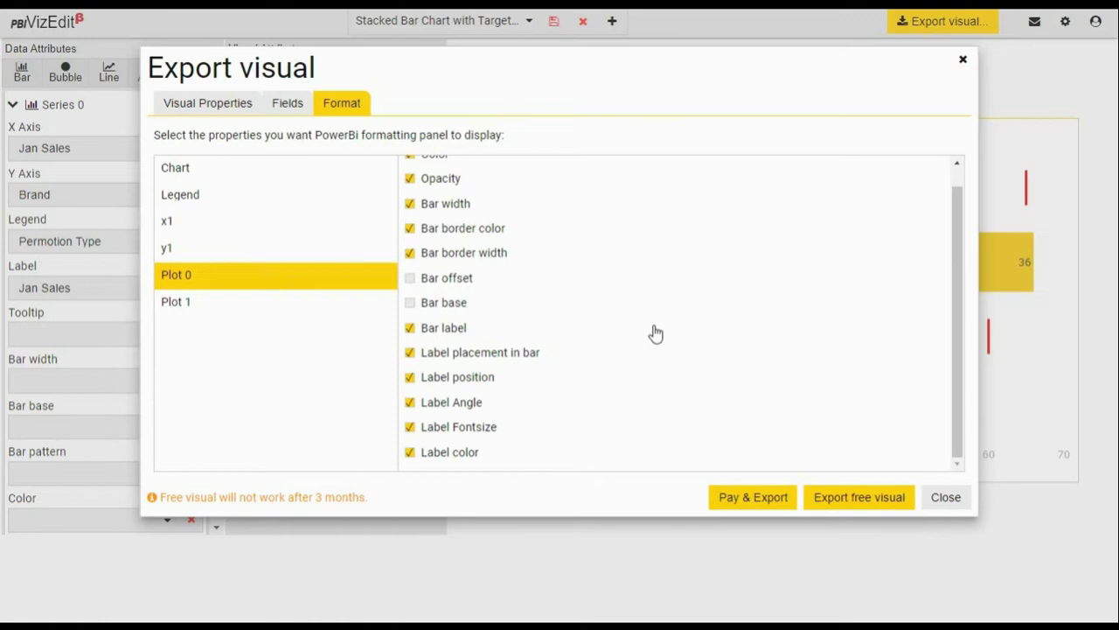
click(738, 507)
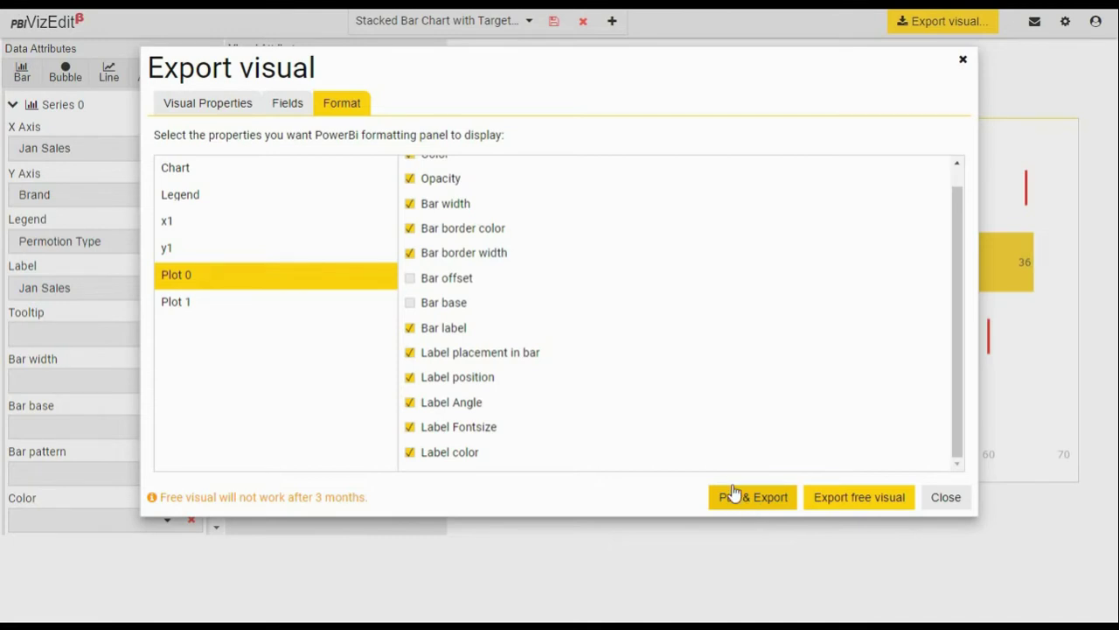
Export the chart as a free visual .pbiviz file
click(849, 499)
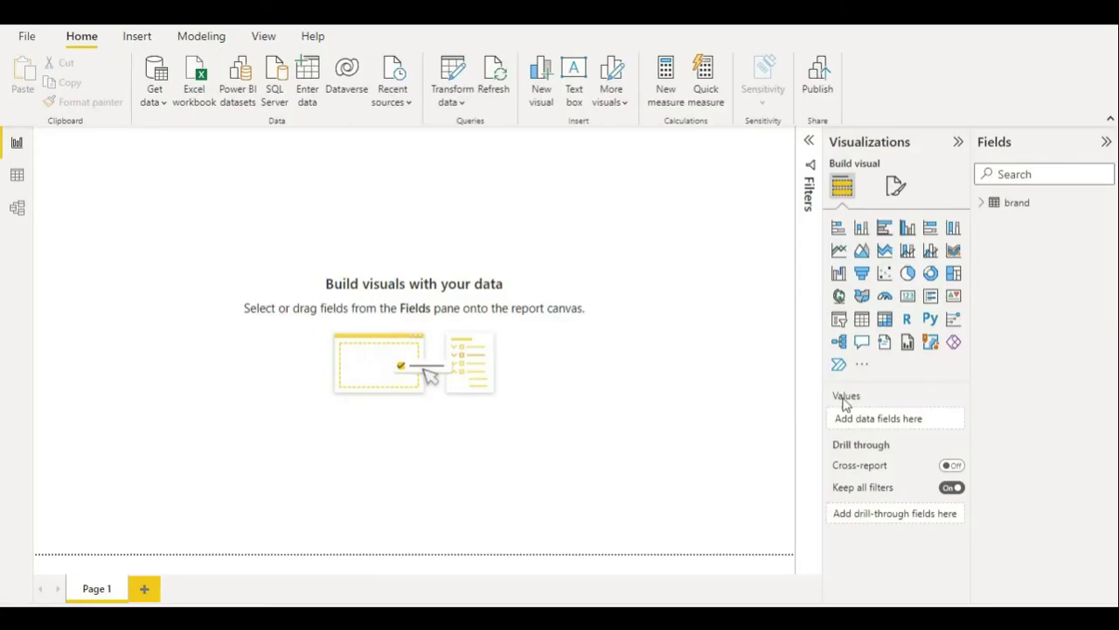
Import the downloaded stacked bar chart .pbiviz file from Downloads into Visualizations
click(862, 366)
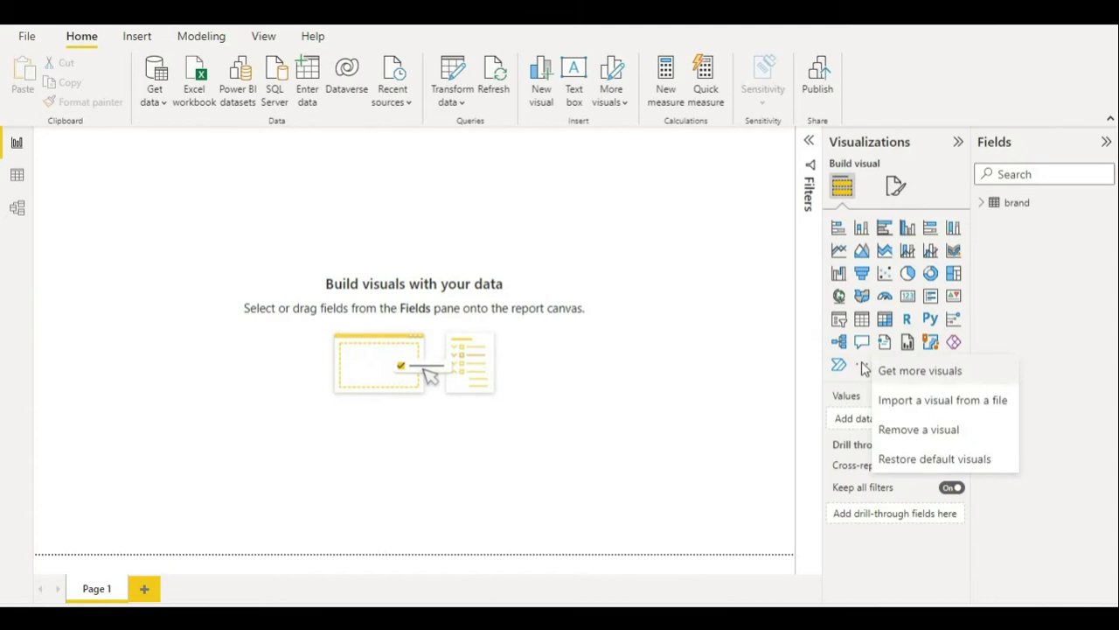
click(889, 400)
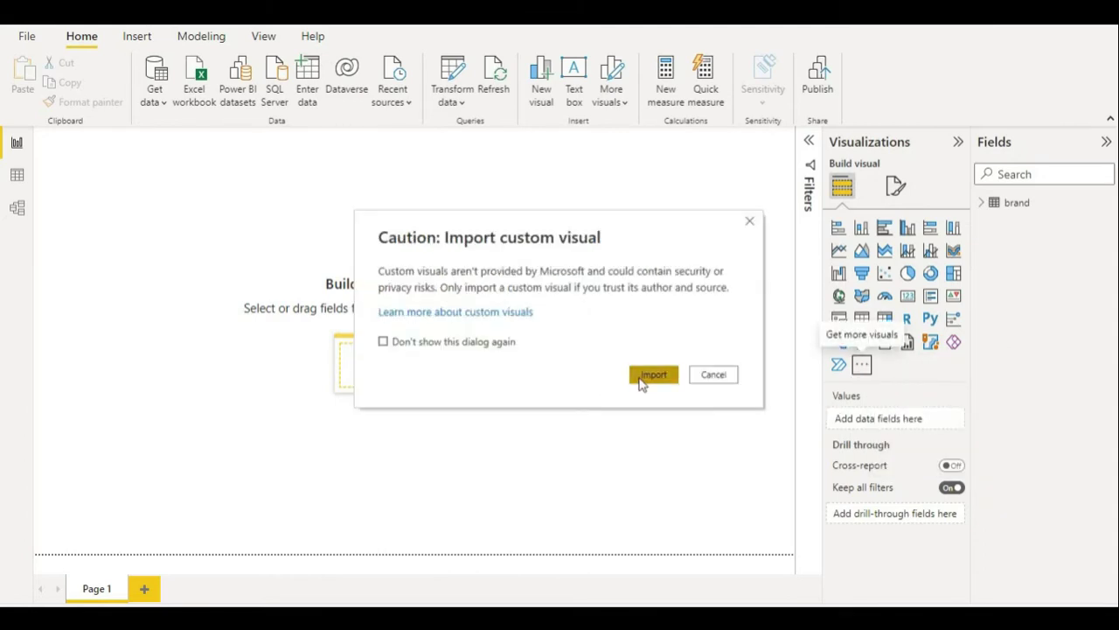
click(652, 376)
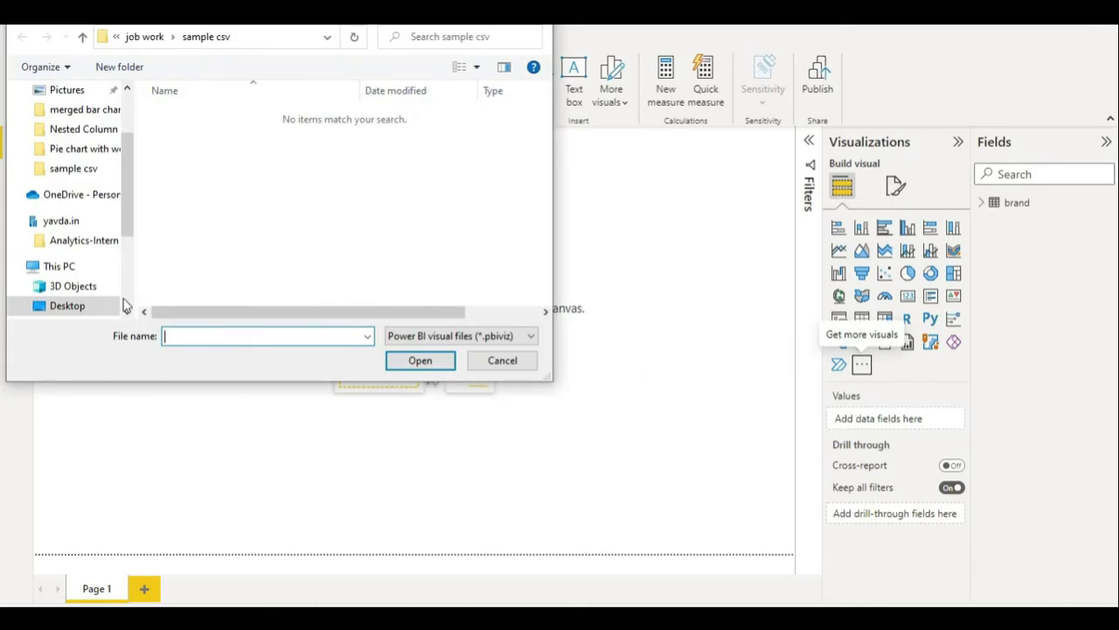
scroll(87, 296, down, 1)
scroll(88, 295, down, 2)
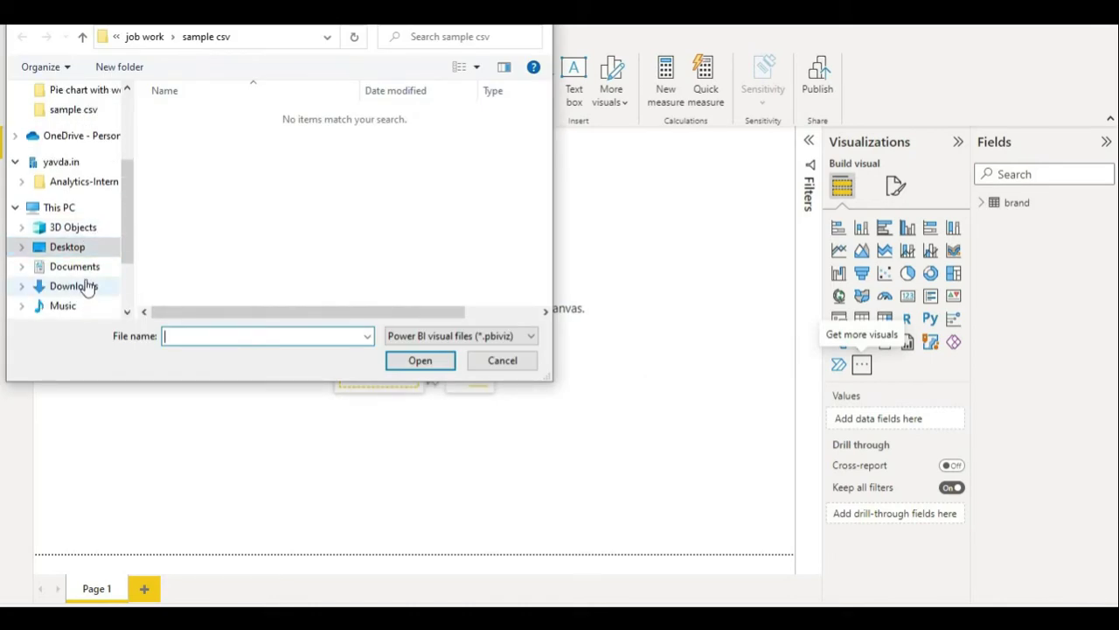
click(85, 288)
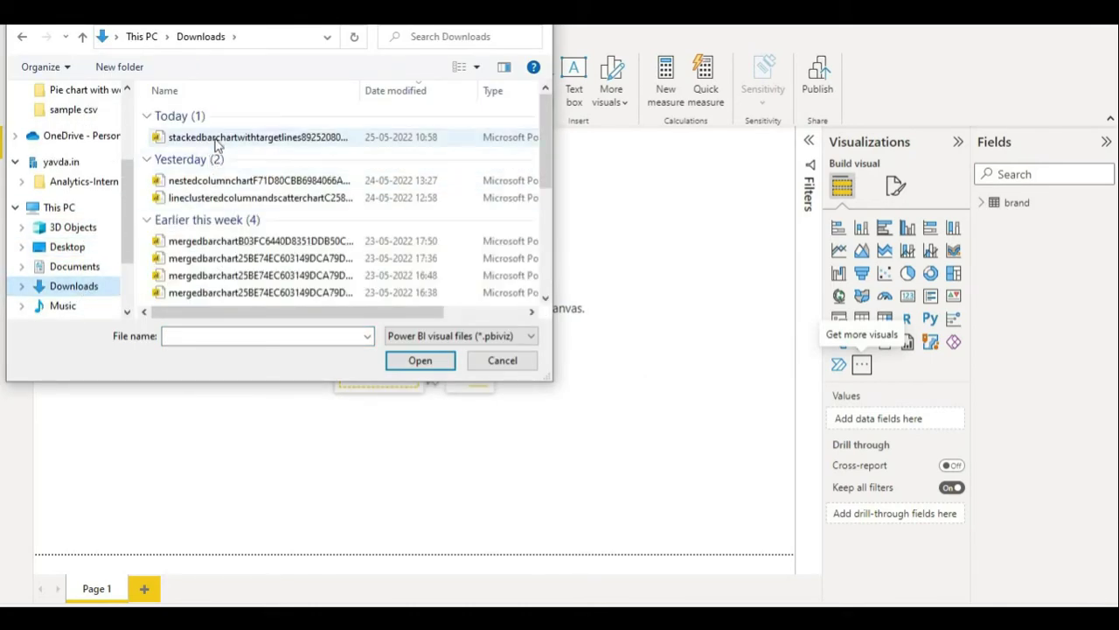
click(220, 141)
click(419, 362)
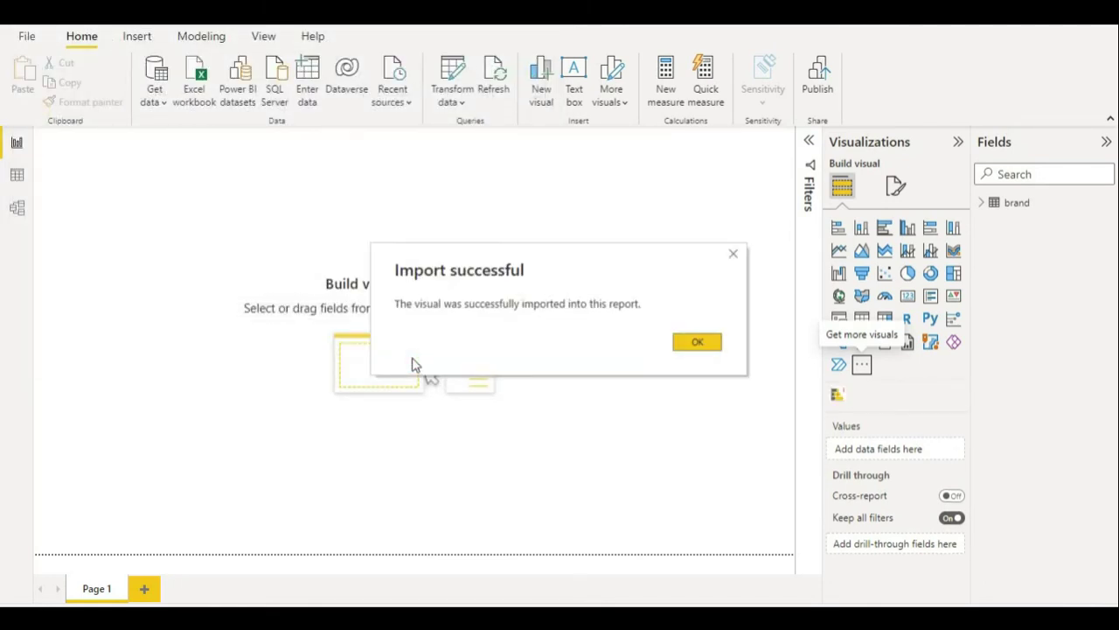
click(684, 342)
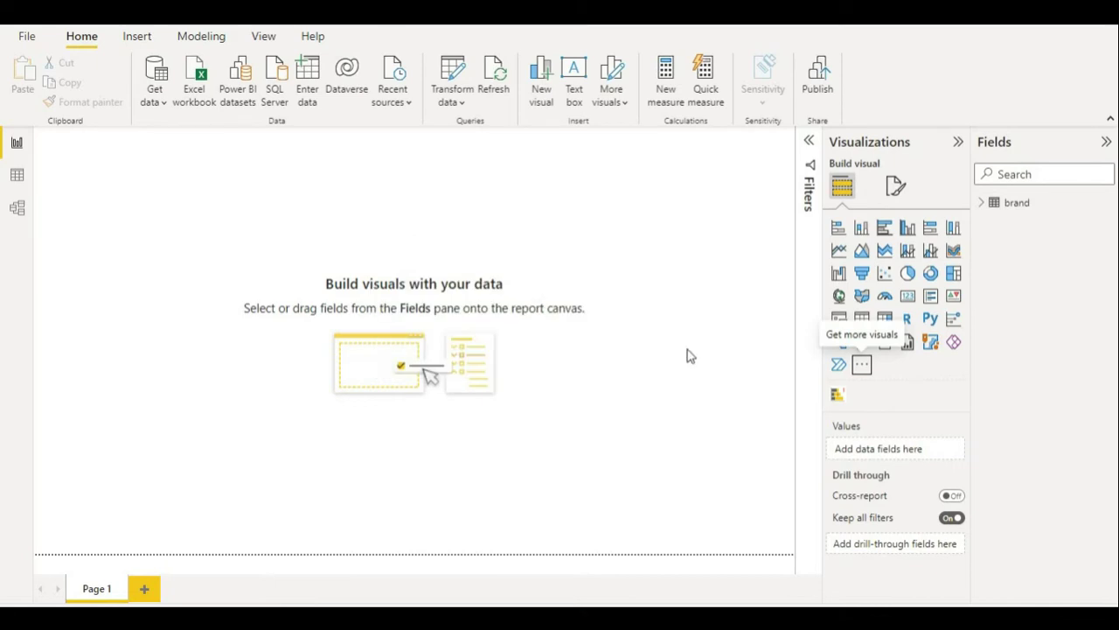
Add the Stacked Bar Chart with Target Lines visual and drag it larger
click(836, 398)
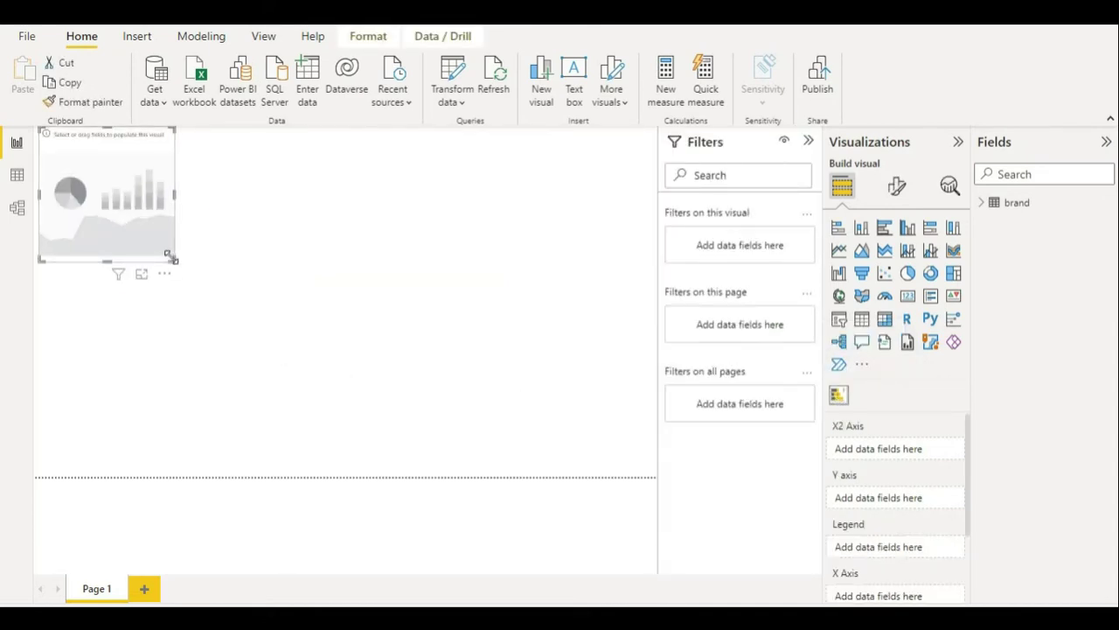
drag(174, 262, 426, 475)
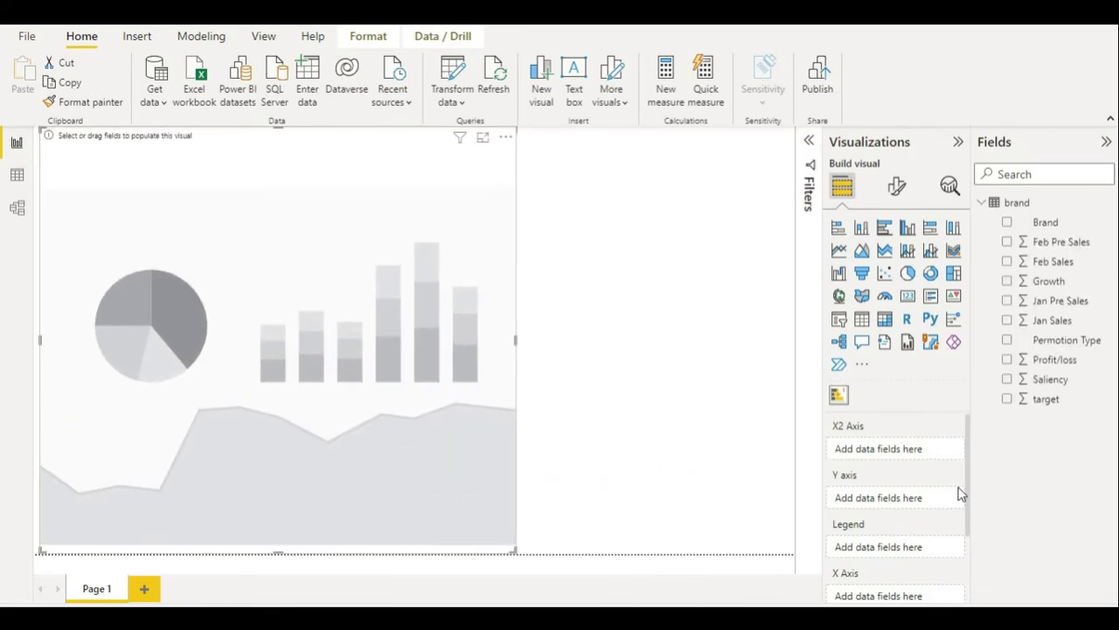
scroll(958, 494, down, 1)
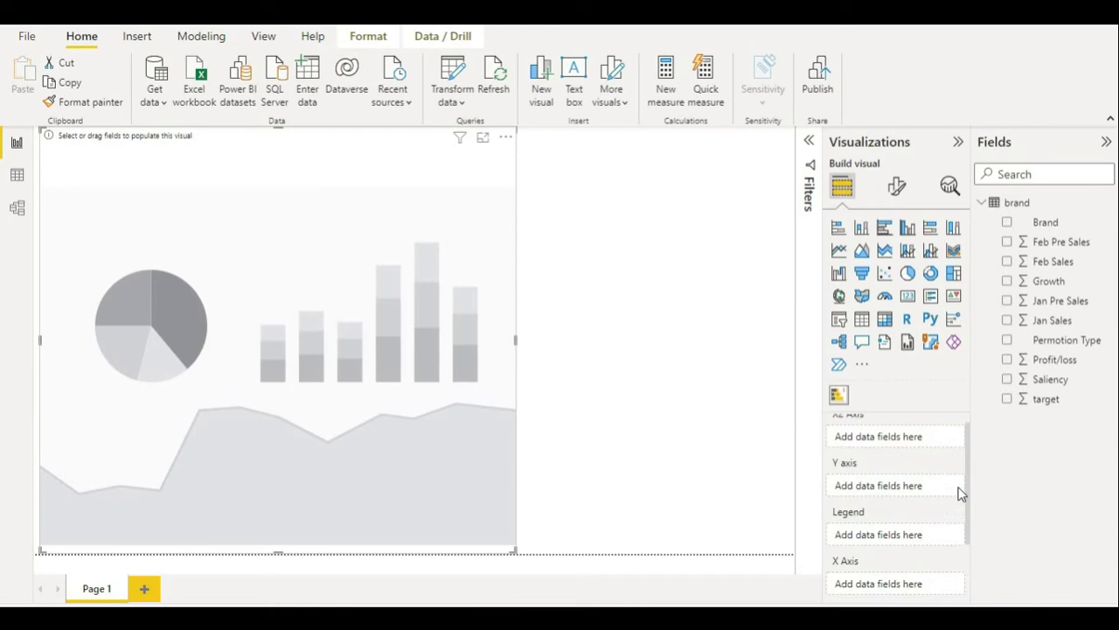
scroll(959, 493, up, 1)
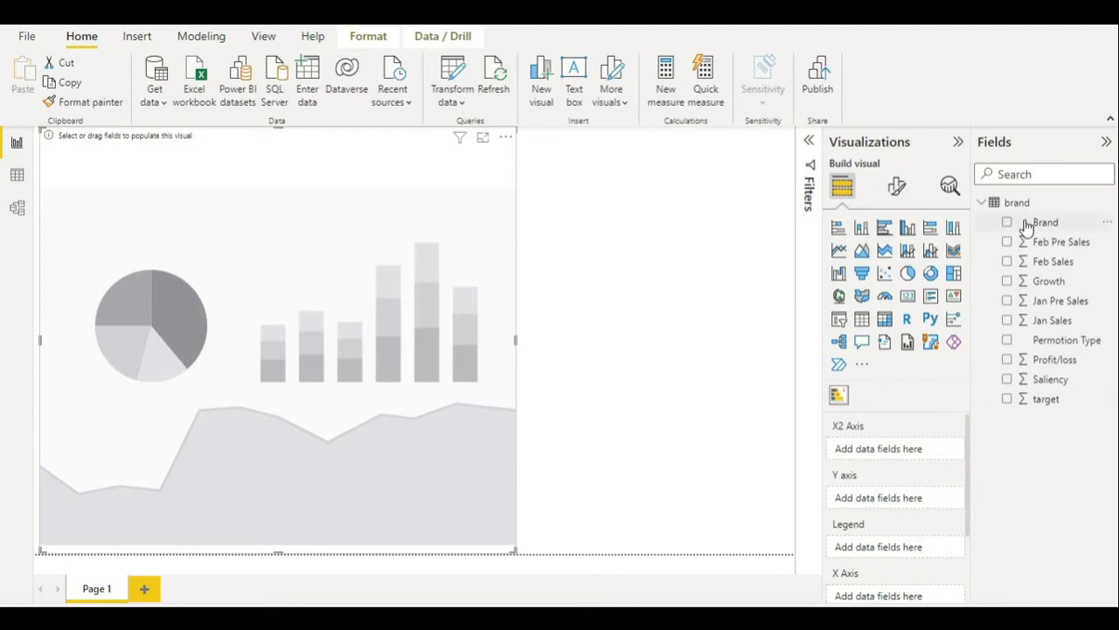
Assign Brand to Y axis, Jan Sales to X2, Permotion Type to Legend, target to X Axis
drag(1028, 223, 886, 497)
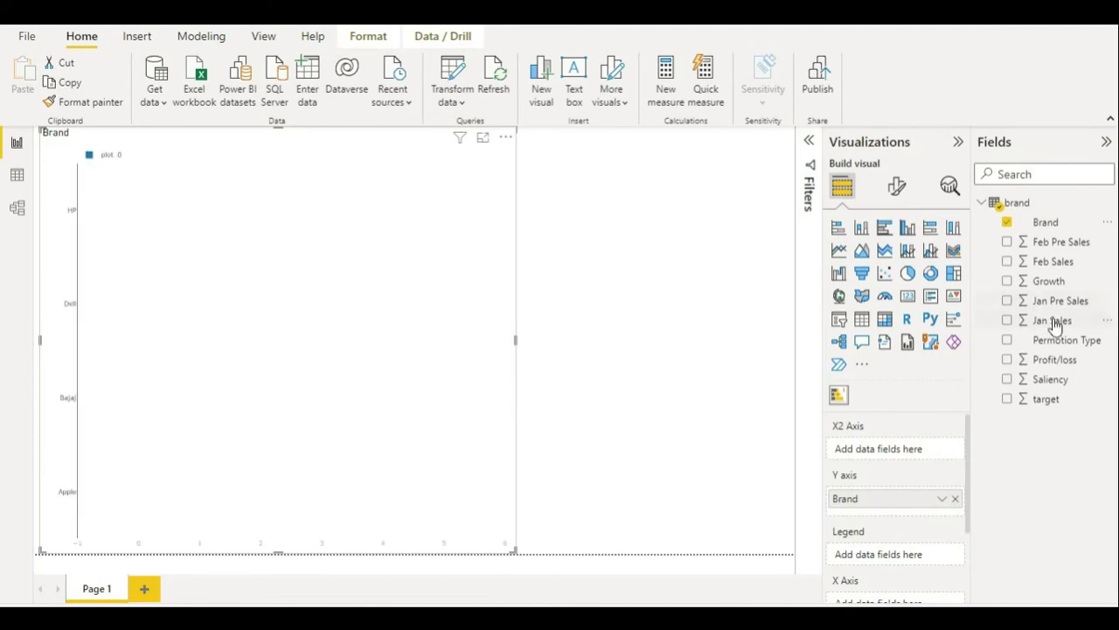
drag(1056, 324, 900, 456)
scroll(953, 533, down, 1)
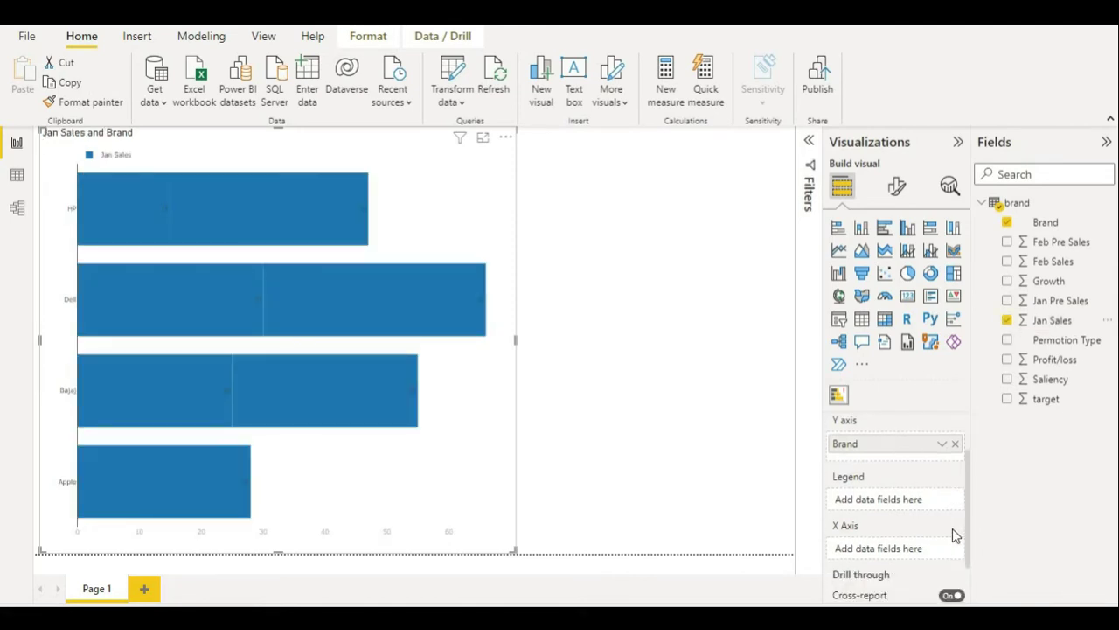
drag(1064, 341, 924, 506)
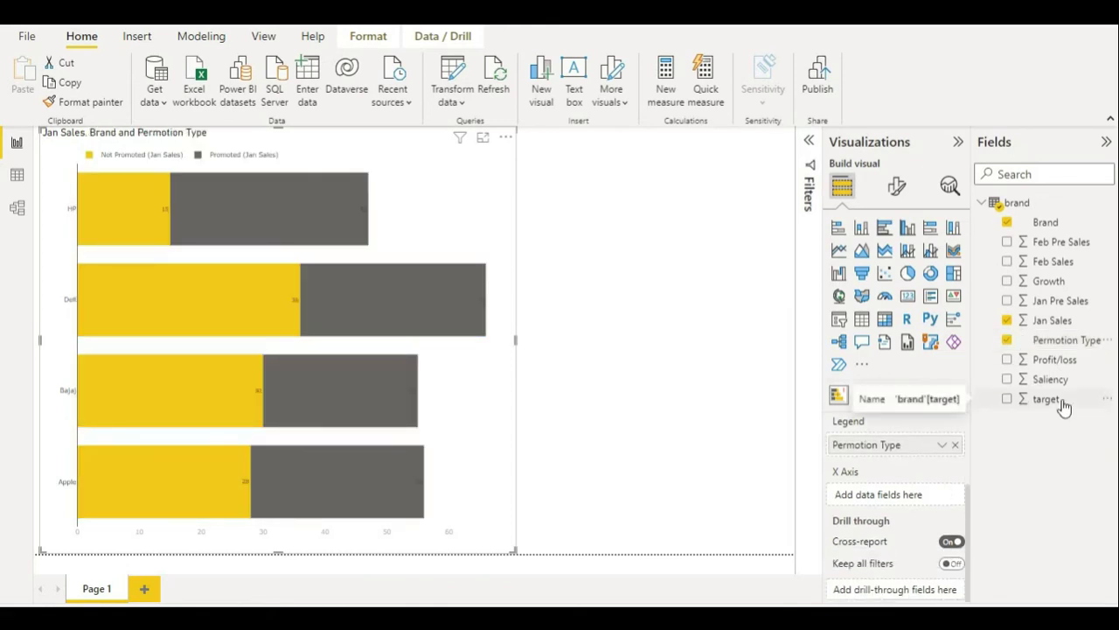
drag(1063, 405, 896, 502)
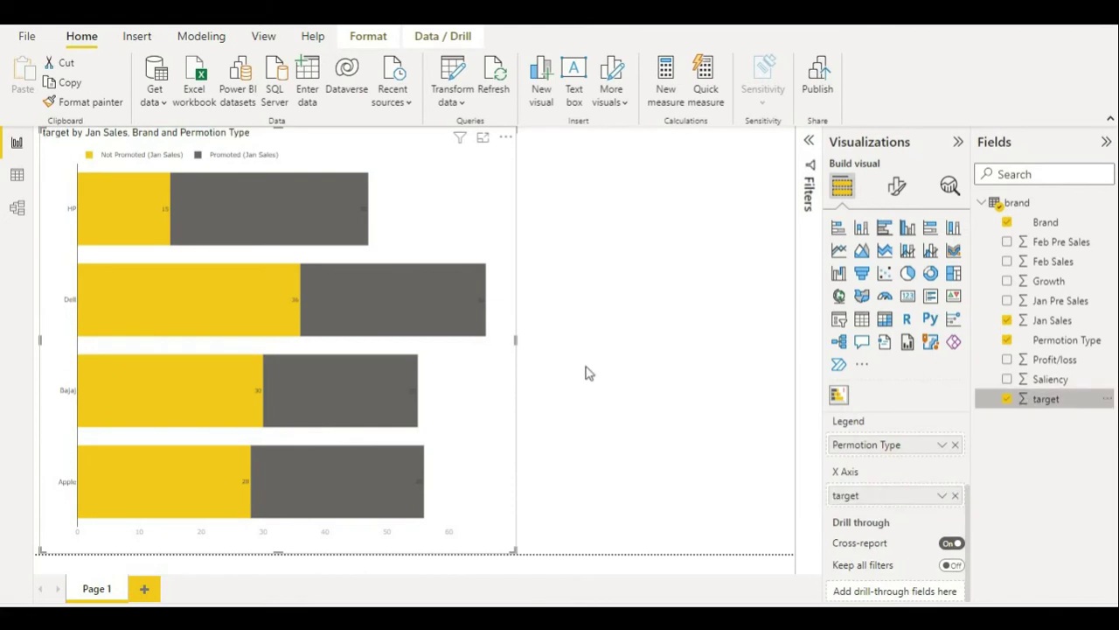
Sort the visual by Permotion Type
click(505, 140)
mouse_move(587, 274)
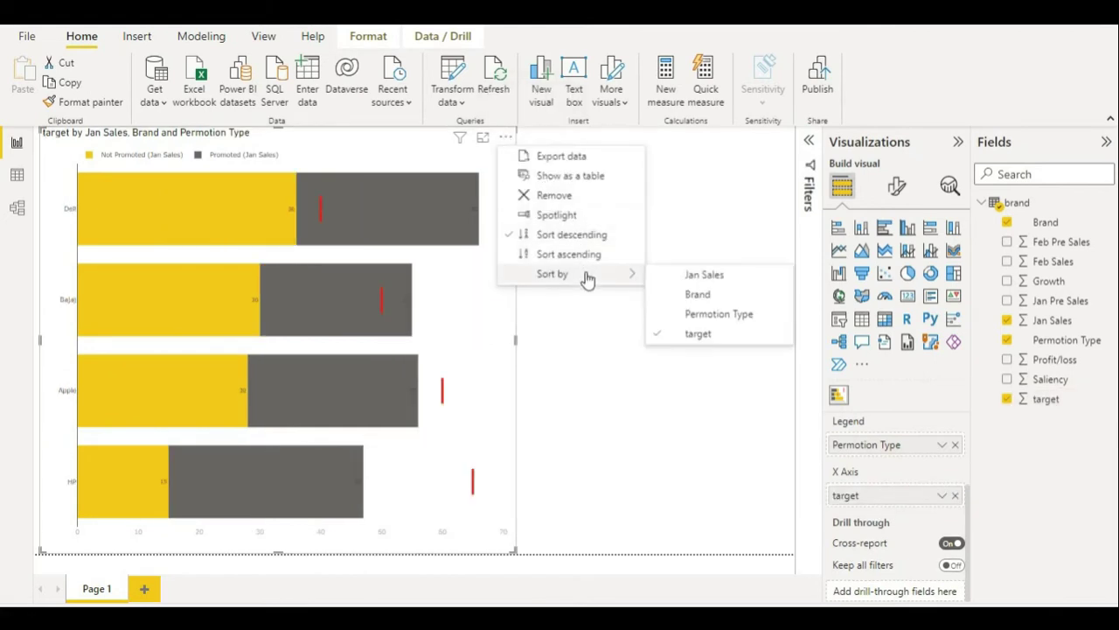
click(700, 317)
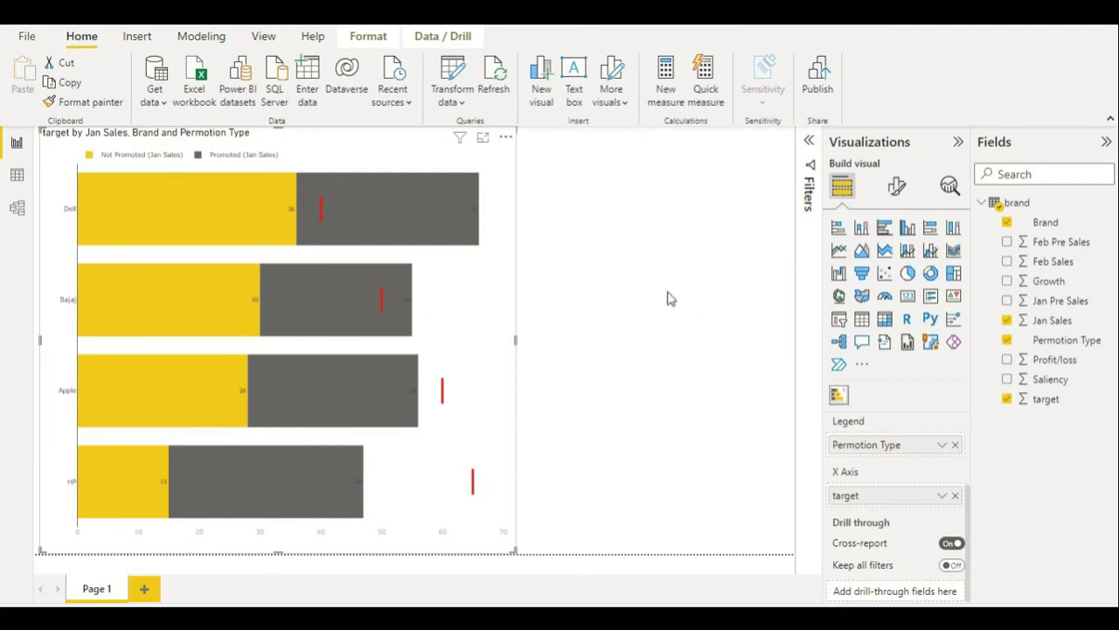
Set the Chart font size to 12
click(897, 191)
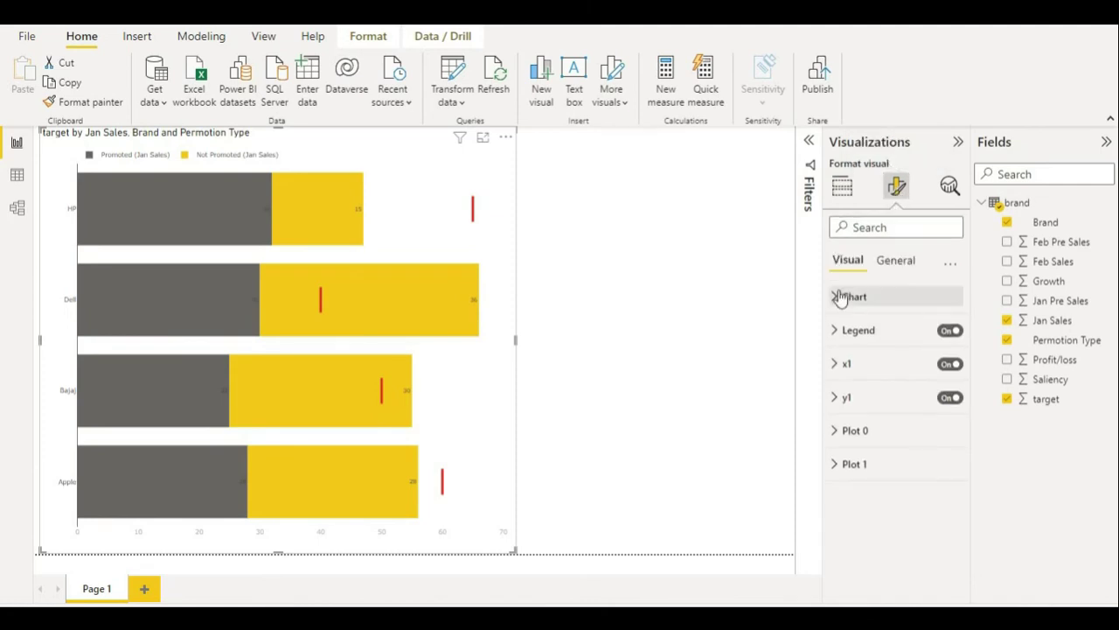
click(838, 297)
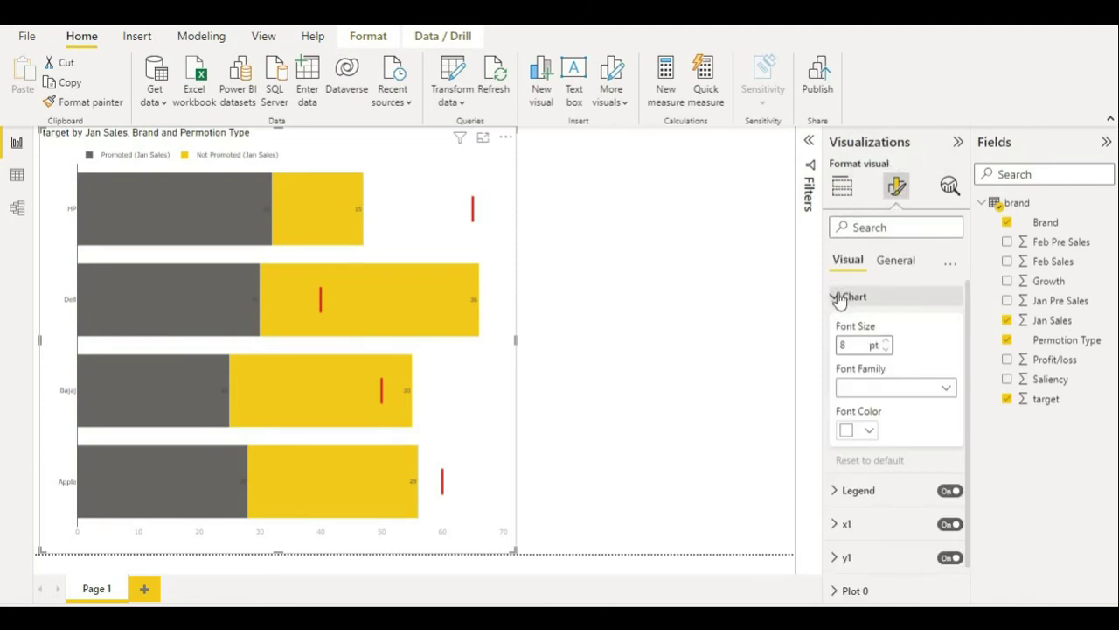
double_click(890, 341)
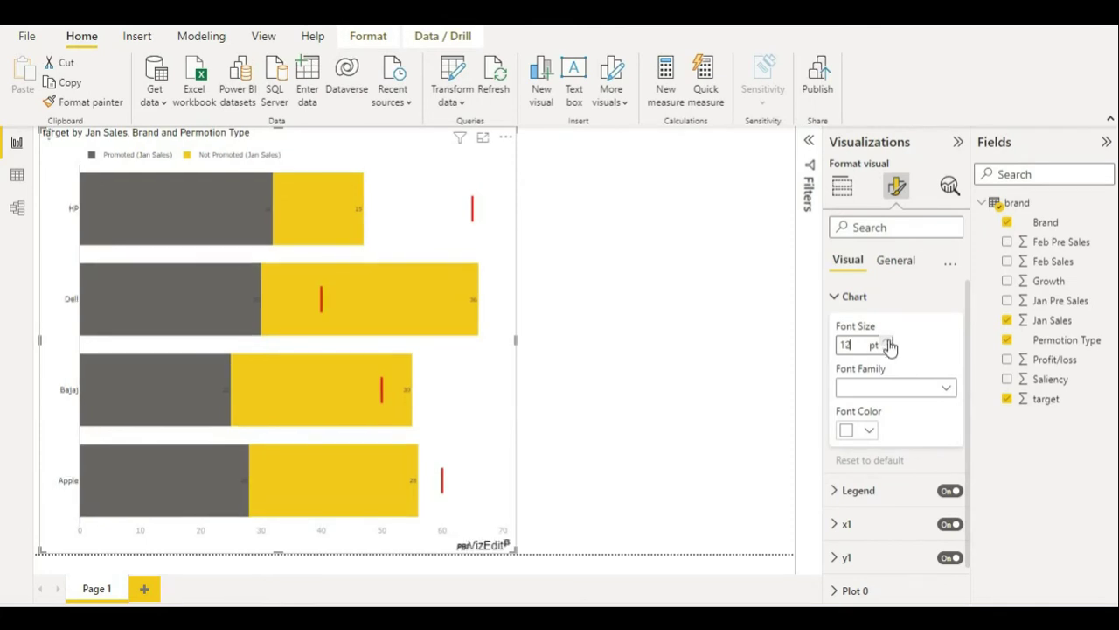
Set the Legend text size to 12 pt
click(858, 489)
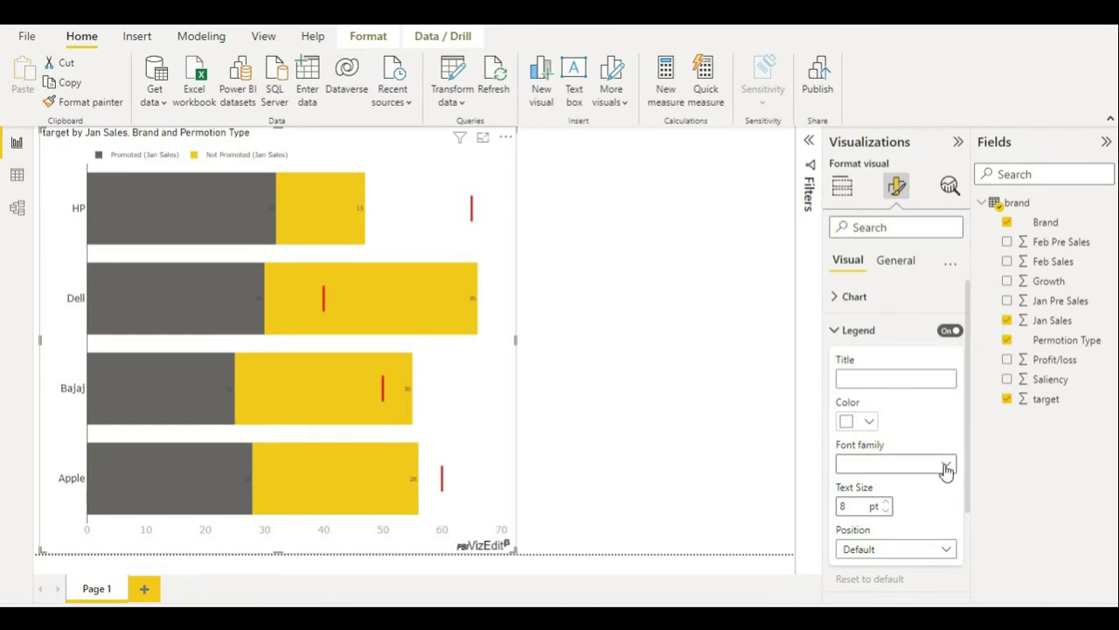
scroll(909, 505, down, 1)
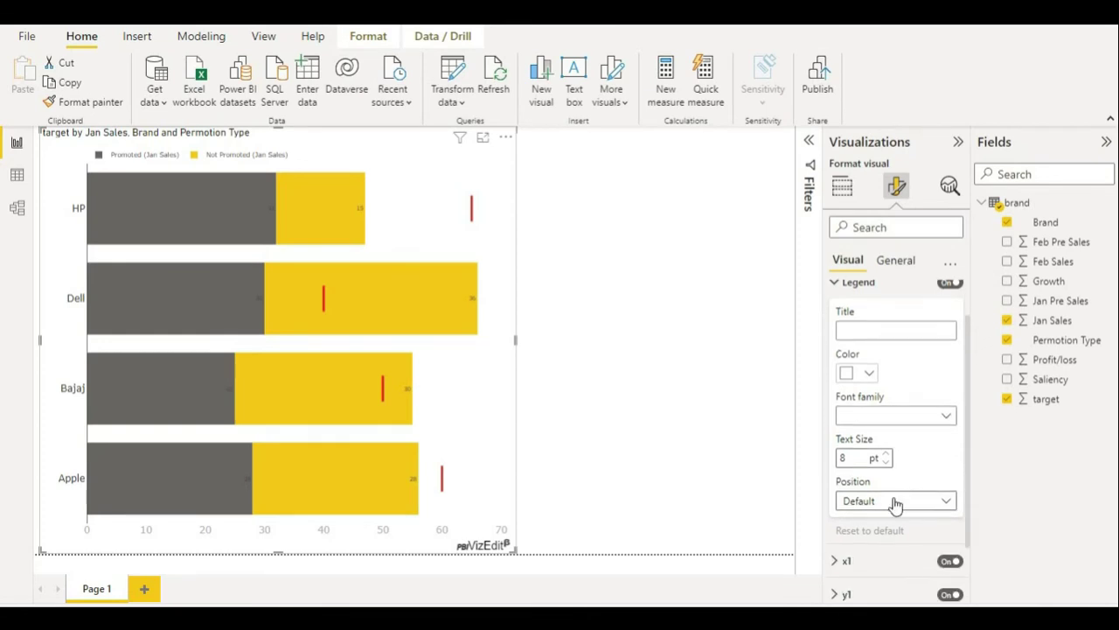
click(886, 455)
click(886, 455)
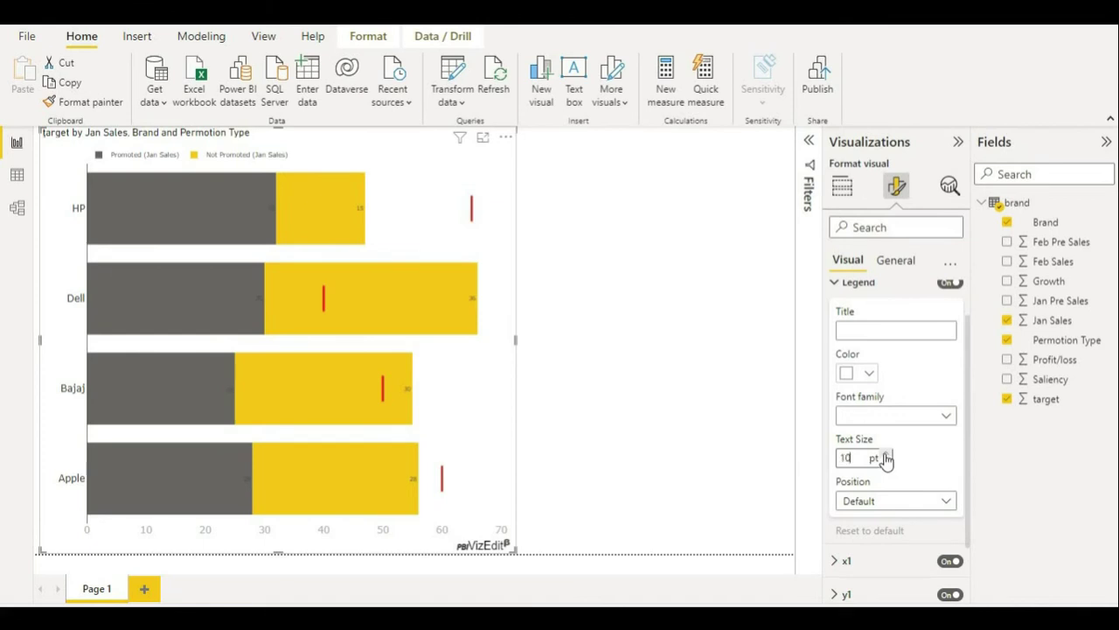
click(886, 455)
scroll(875, 472, down, 1)
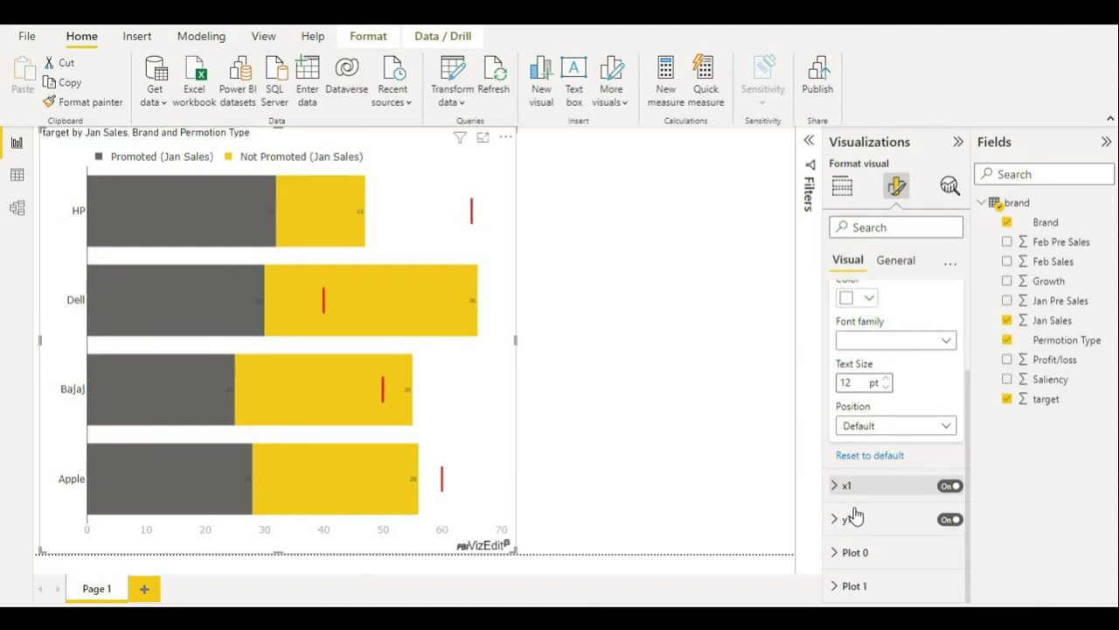
Expand the x1 axis settings and review them, toggling the axis line switch
click(848, 491)
scroll(857, 507, down, 3)
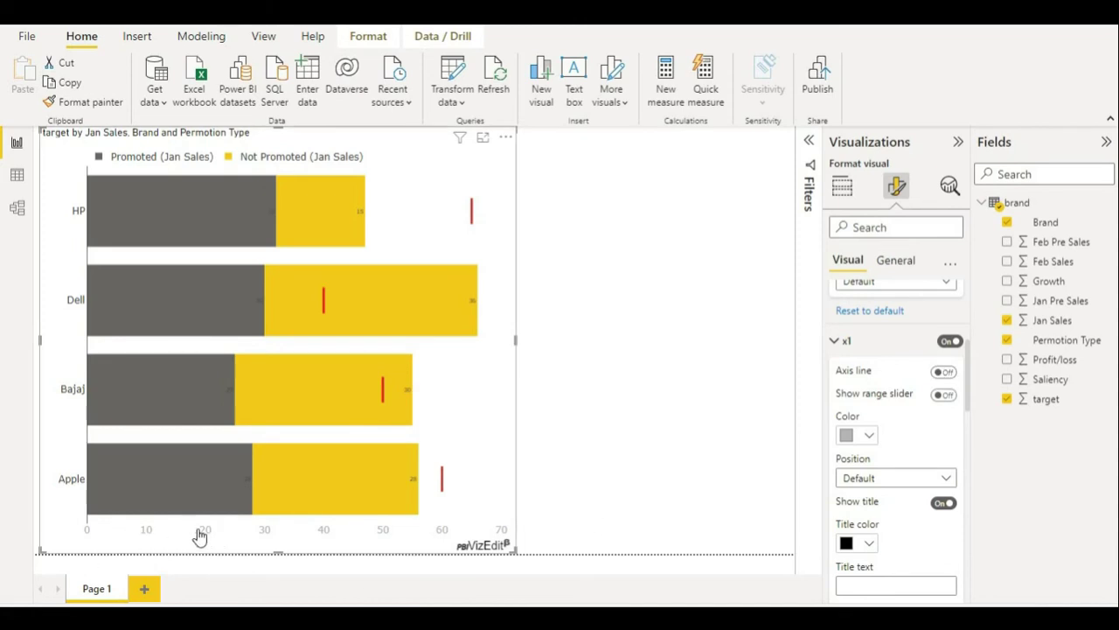
click(946, 376)
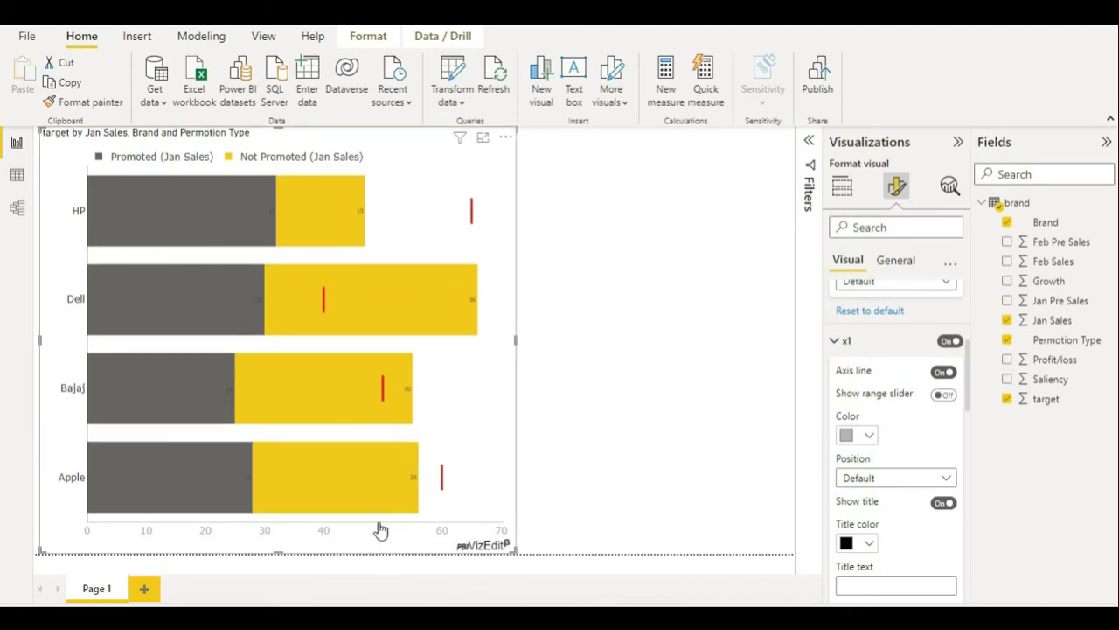
click(941, 374)
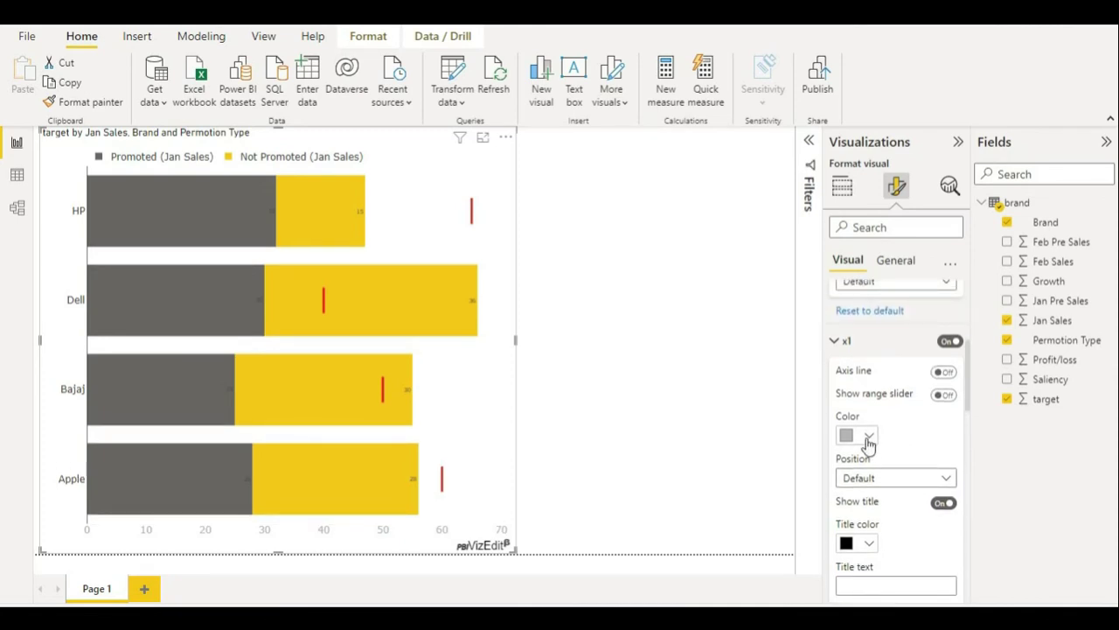
Move past the x1 settings and expand the y1 axis formatting section
scroll(869, 439, down, 1)
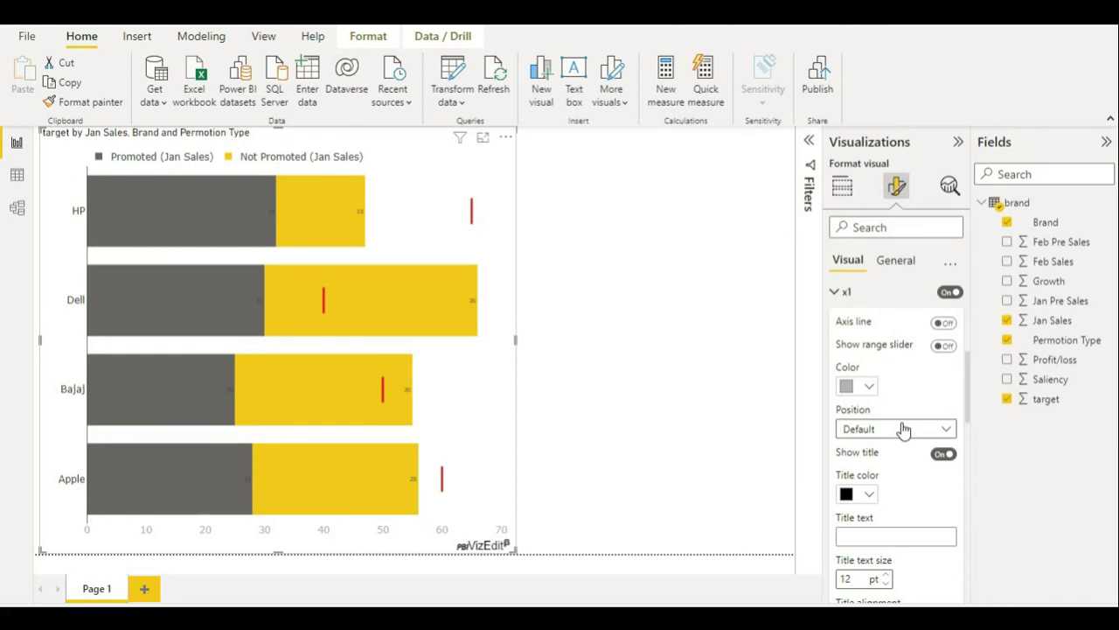
scroll(899, 454, down, 1)
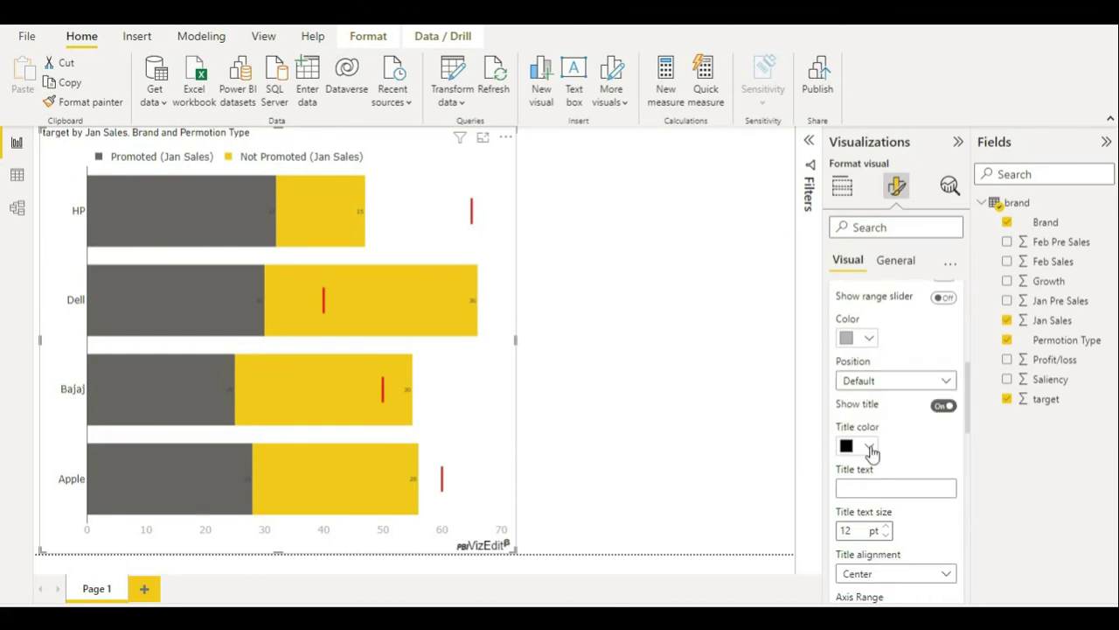
scroll(875, 484, down, 1)
scroll(888, 499, down, 1)
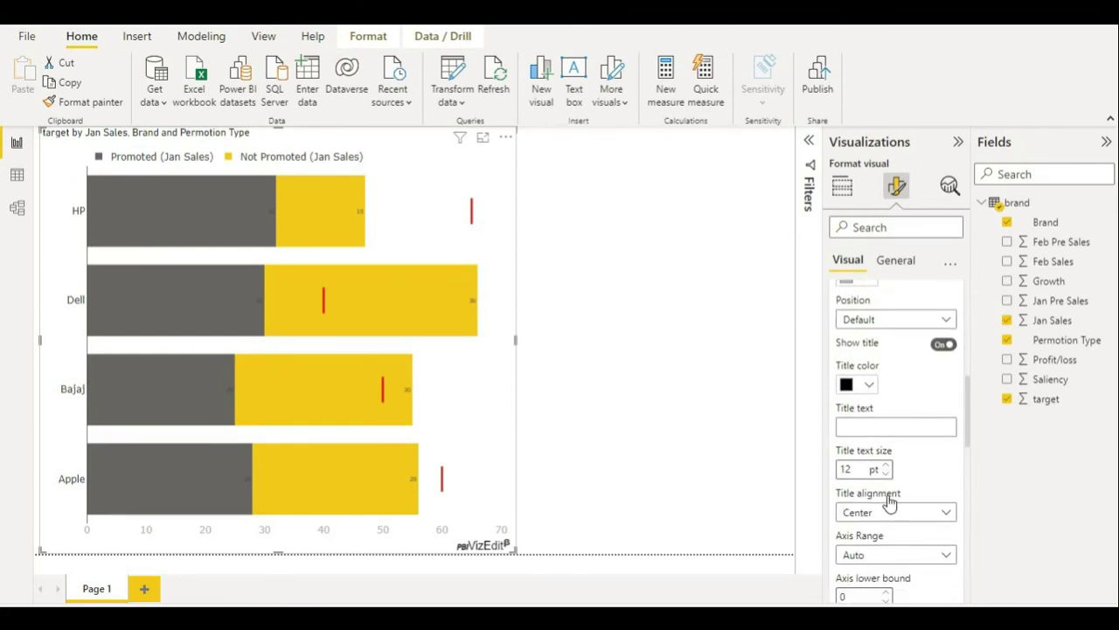
scroll(892, 454, down, 3)
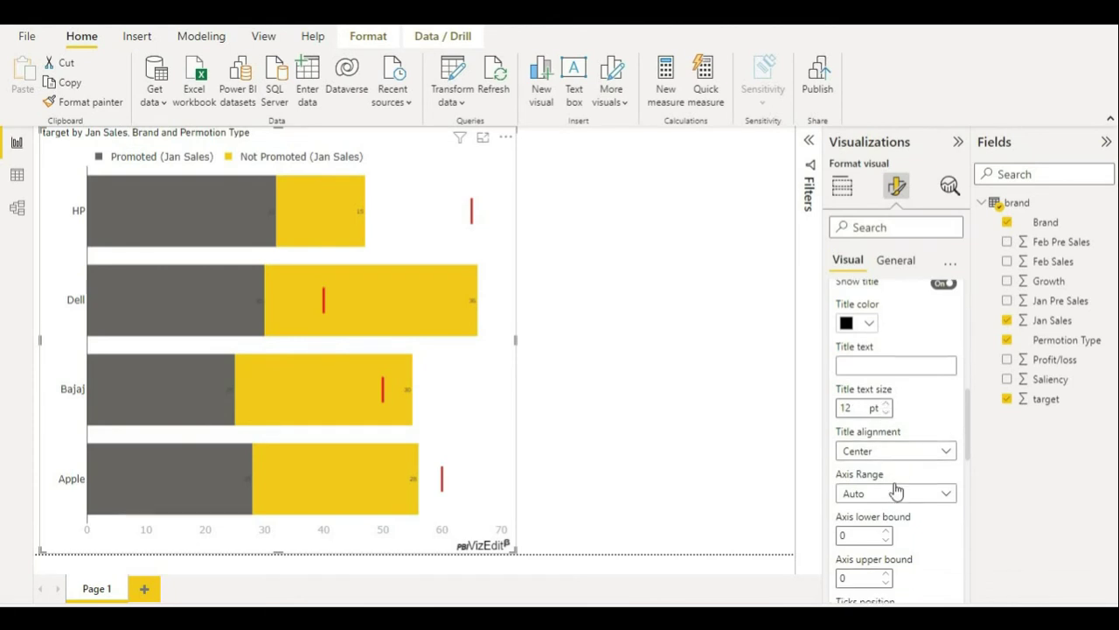
scroll(896, 482, down, 2)
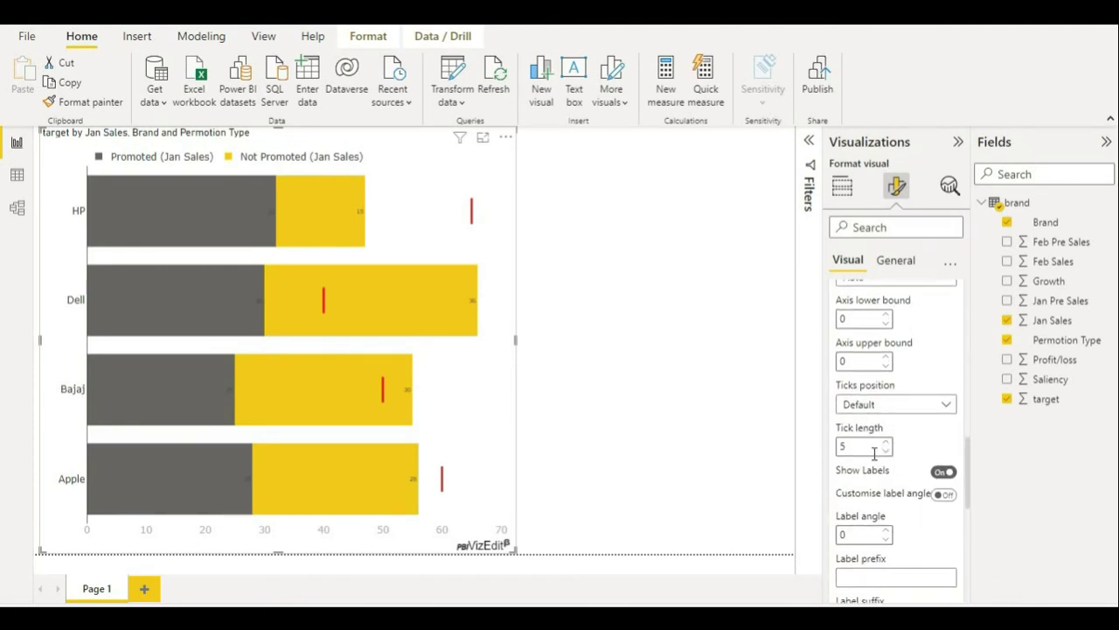
scroll(874, 453, down, 3)
scroll(875, 495, down, 3)
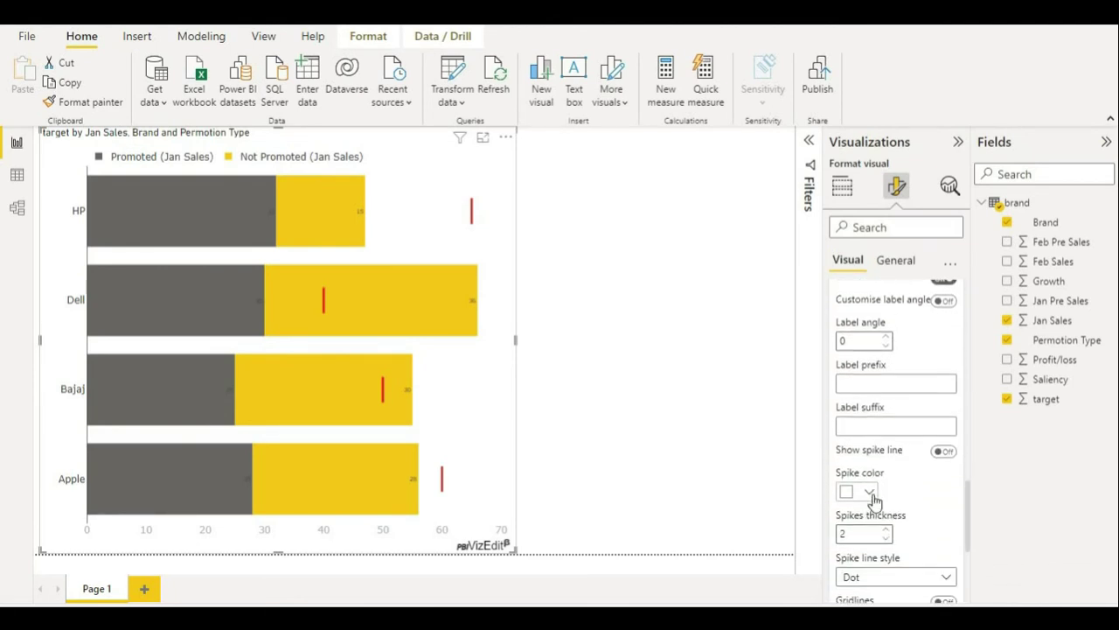
scroll(883, 481, down, 3)
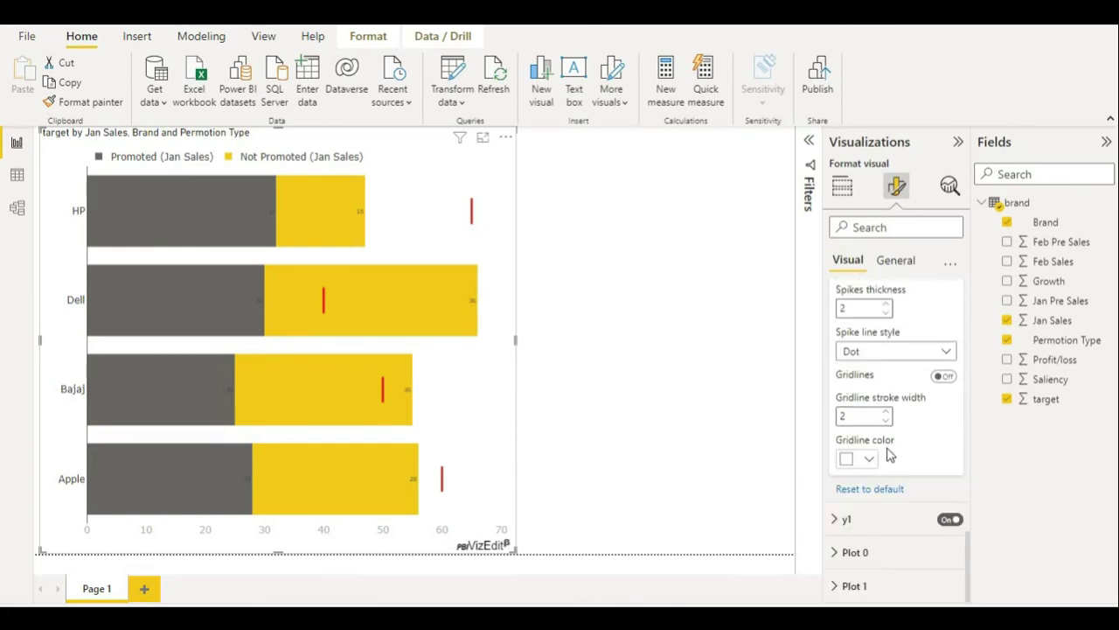
click(861, 524)
scroll(874, 525, down, 8)
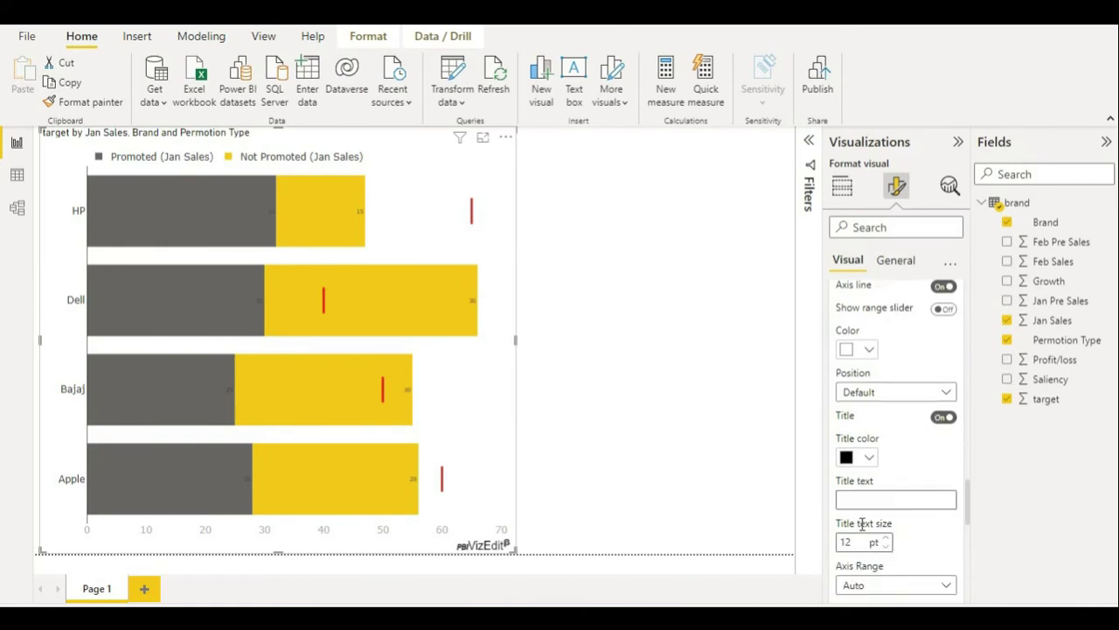
scroll(883, 525, down, 6)
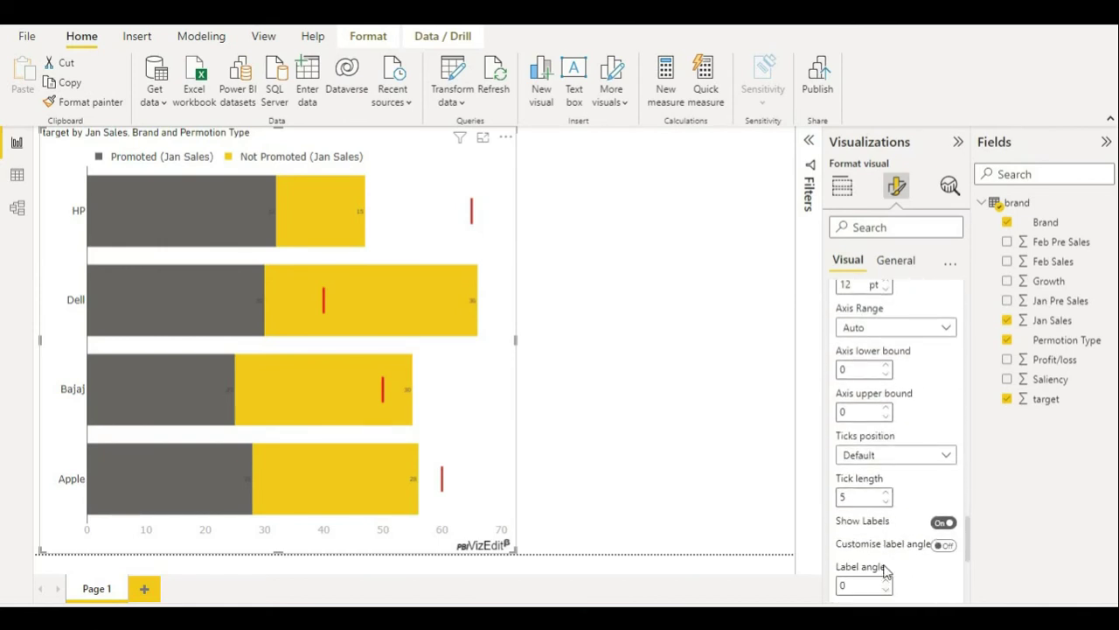
scroll(885, 565, down, 3)
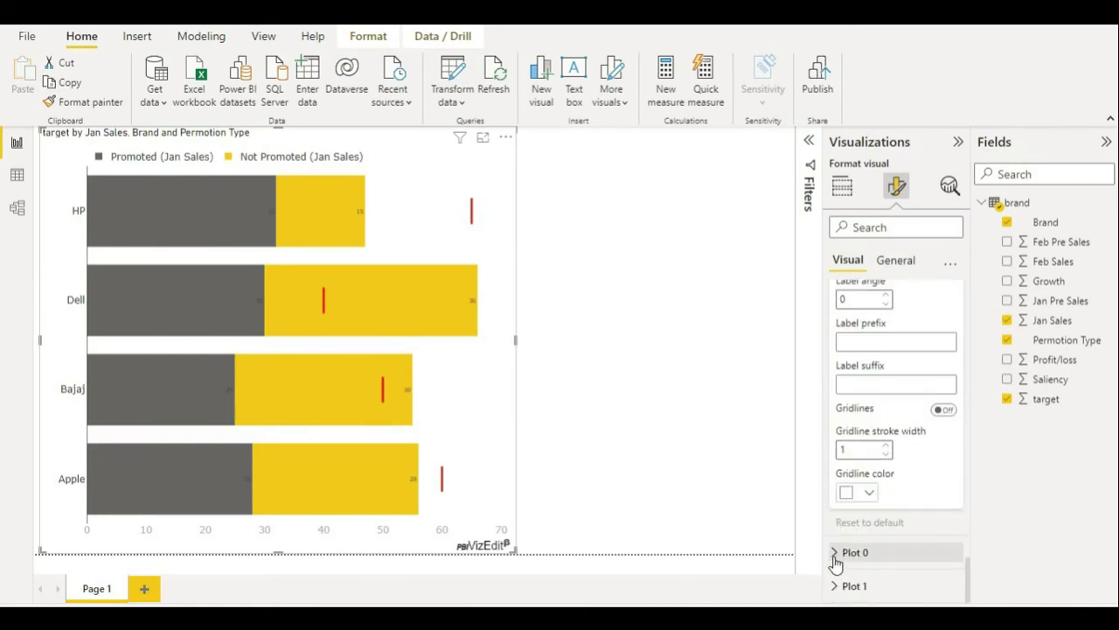
Expand Plot 0 and preview its bar colour choices without changing anything
click(836, 559)
scroll(869, 542, down, 3)
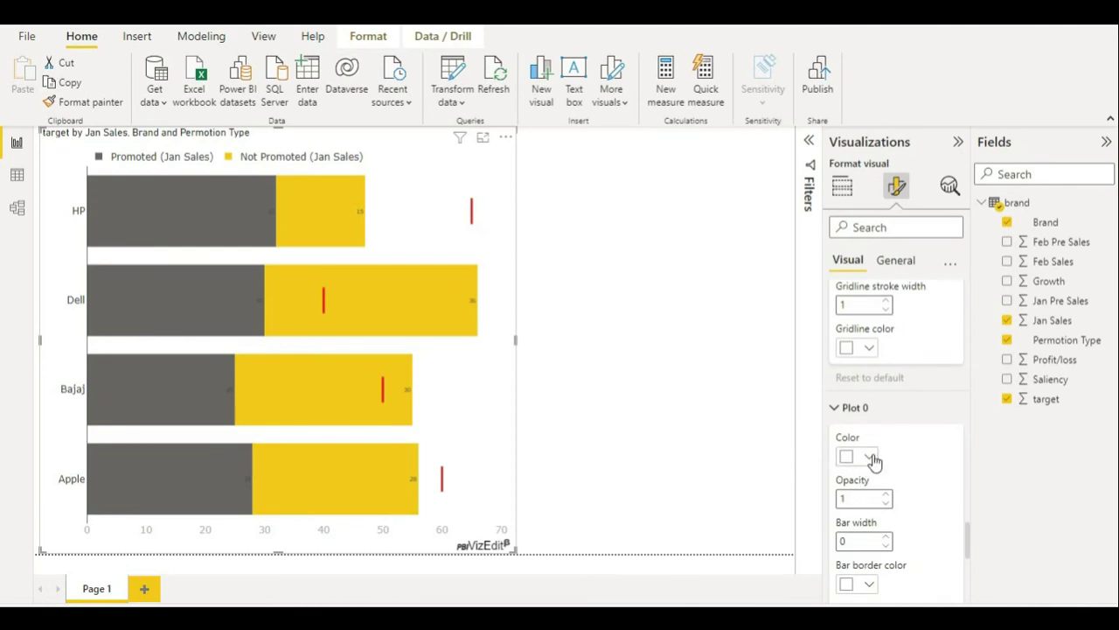
click(872, 456)
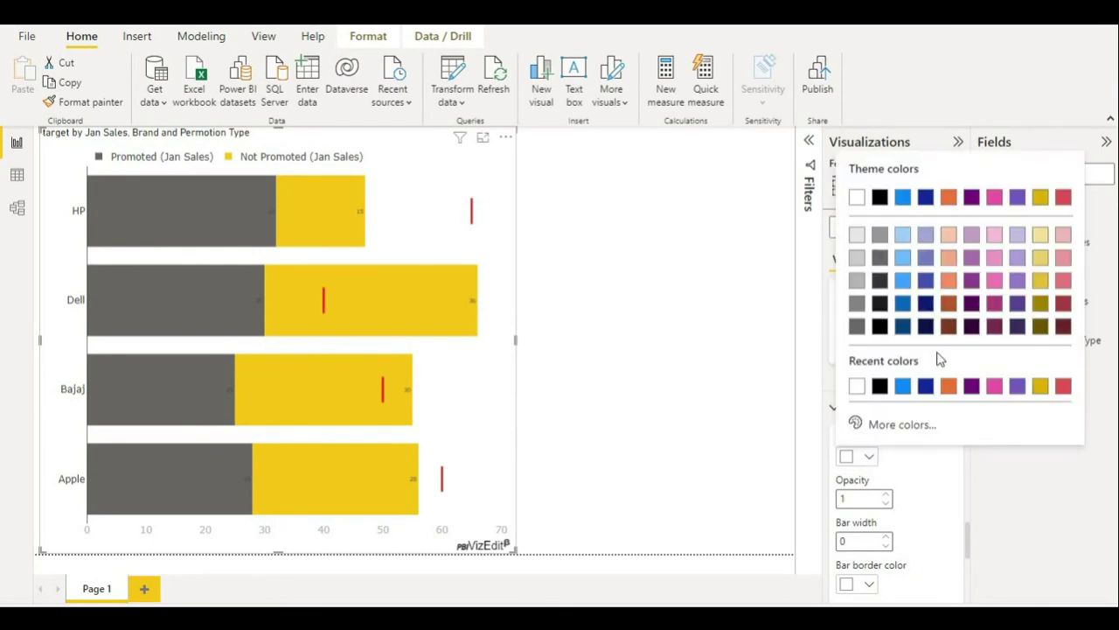
click(920, 490)
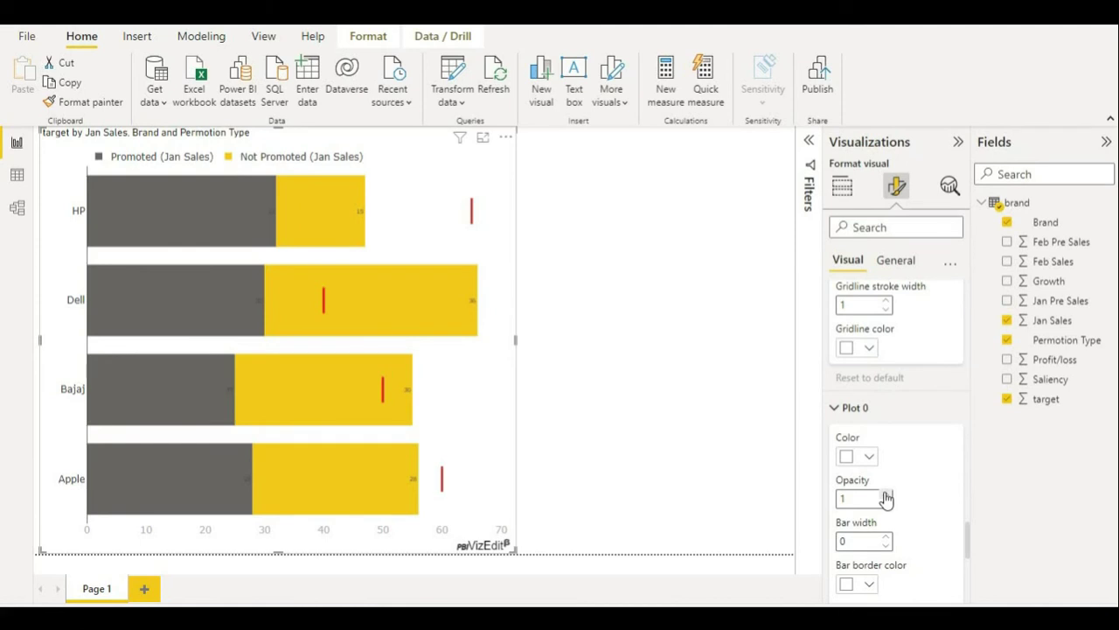
Set the Plot 0 Label Fontsize from 9 to 12
scroll(918, 519, down, 1)
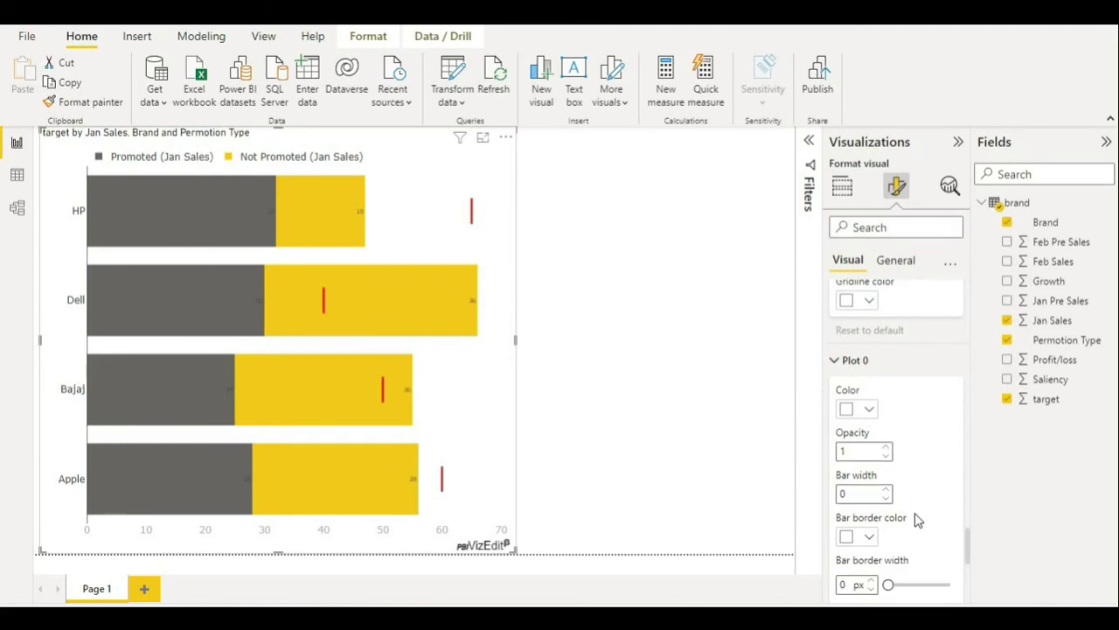
scroll(909, 516, down, 2)
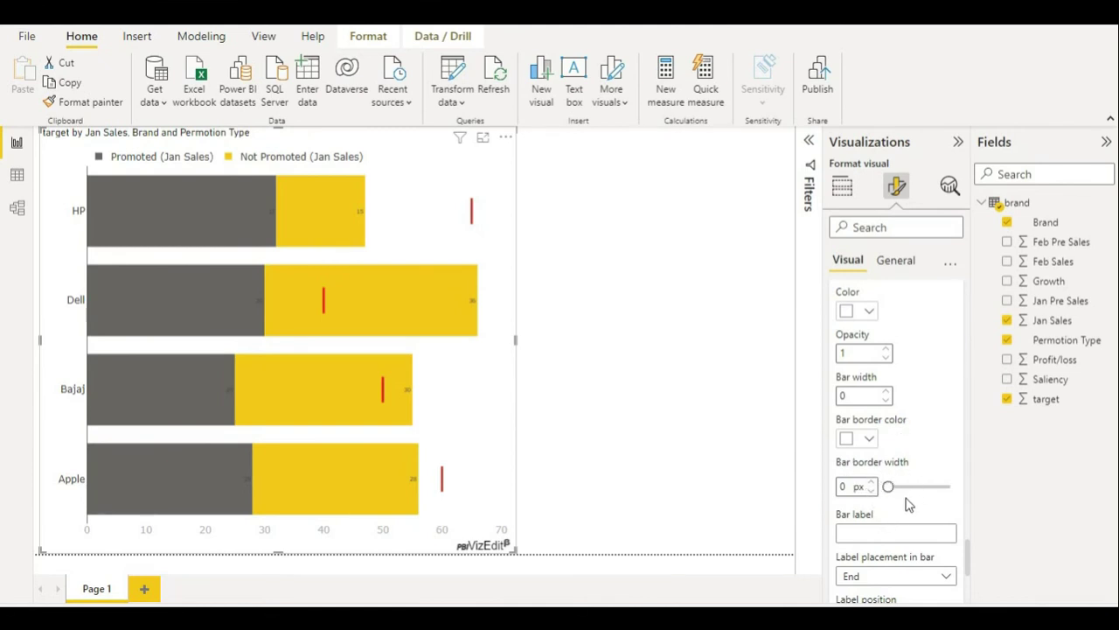
scroll(901, 502, down, 1)
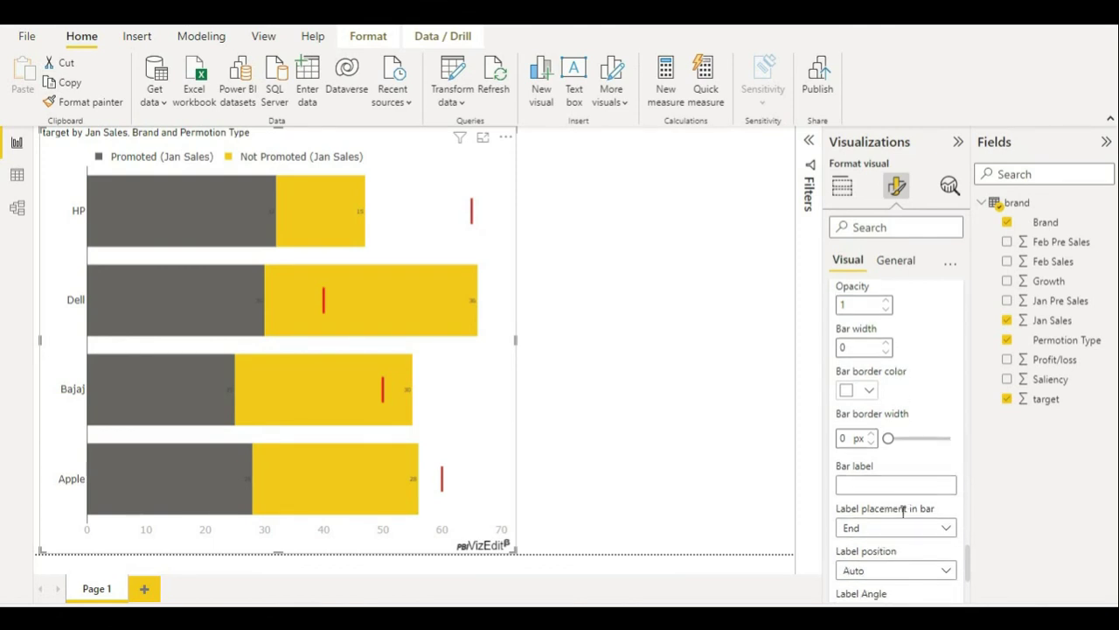
scroll(904, 512, down, 1)
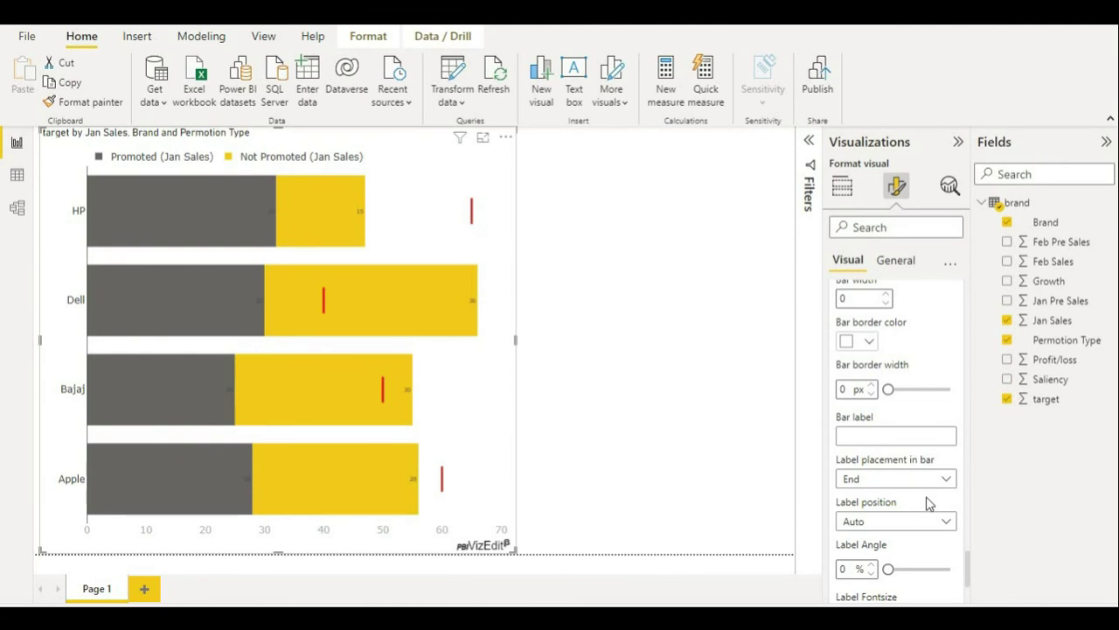
scroll(929, 502, down, 3)
scroll(926, 505, up, 3)
scroll(927, 506, up, 2)
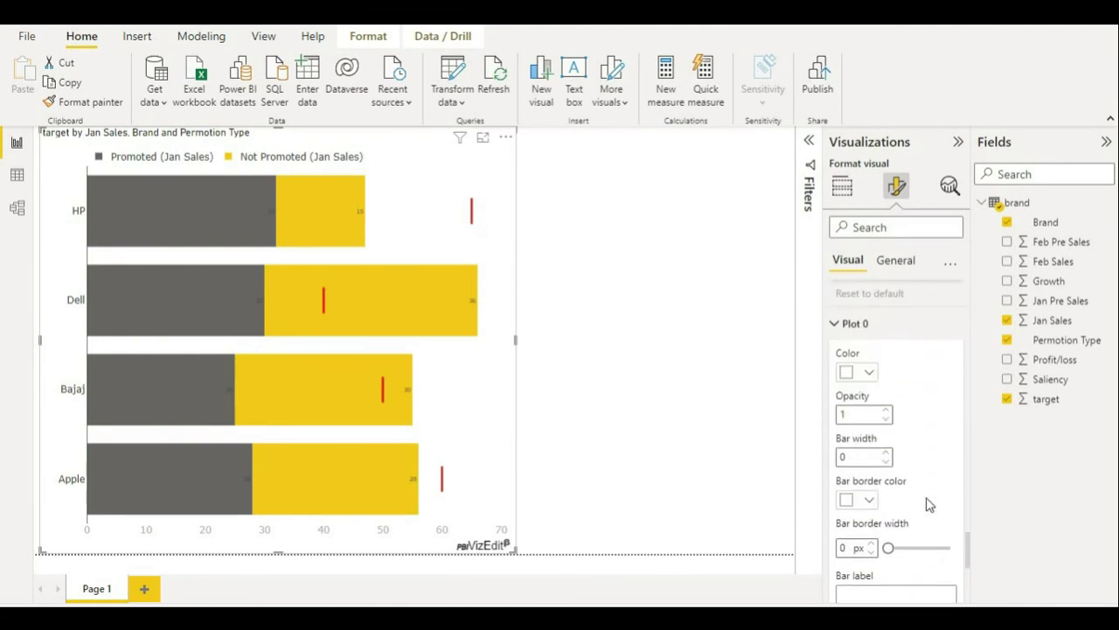
scroll(929, 504, down, 5)
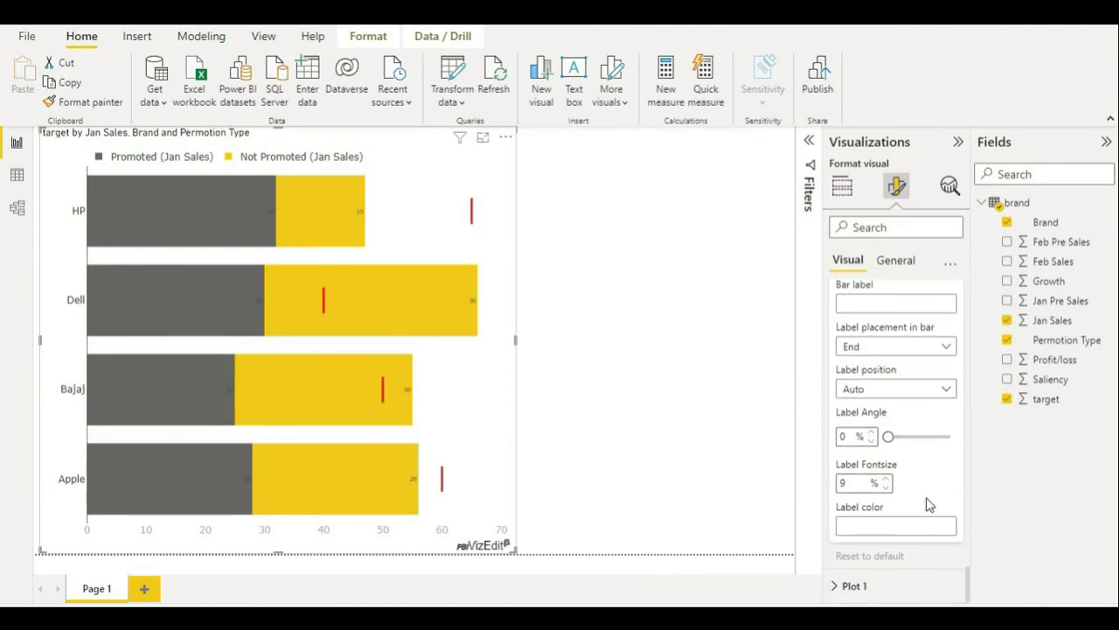
click(887, 480)
click(887, 480)
click(887, 480)
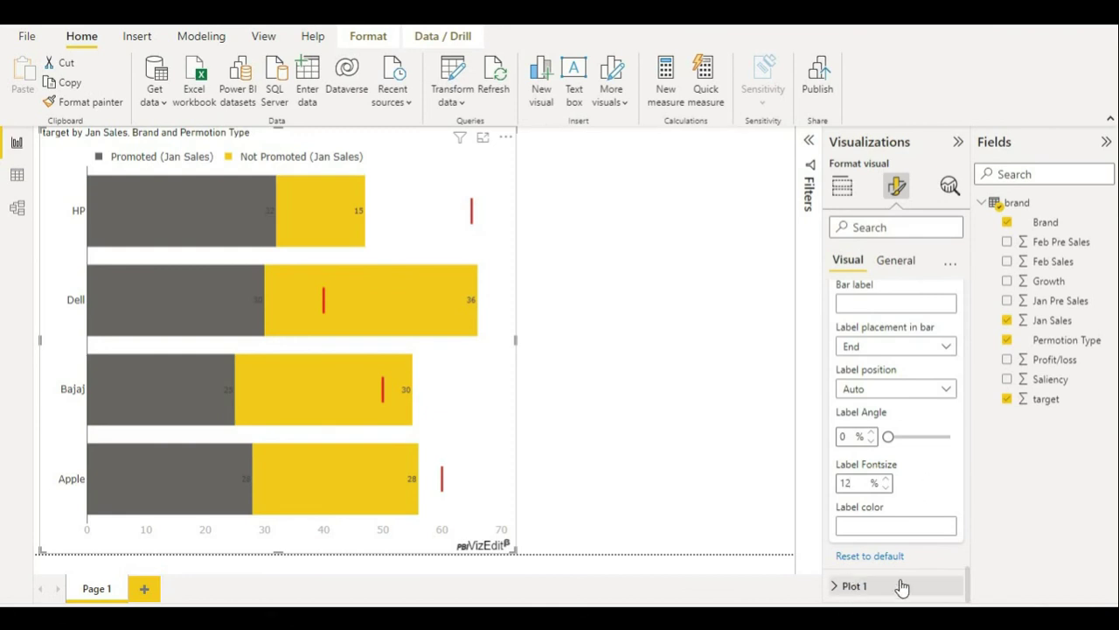
scroll(883, 490, up, 5)
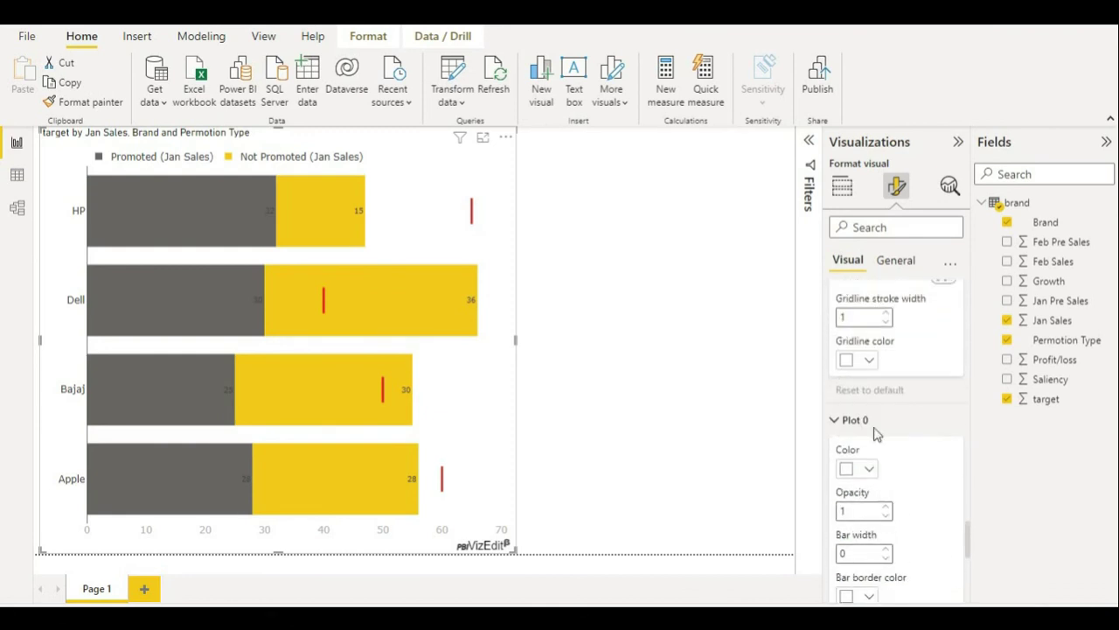
Switch to the General formatting options and review the chart Title settings
click(894, 261)
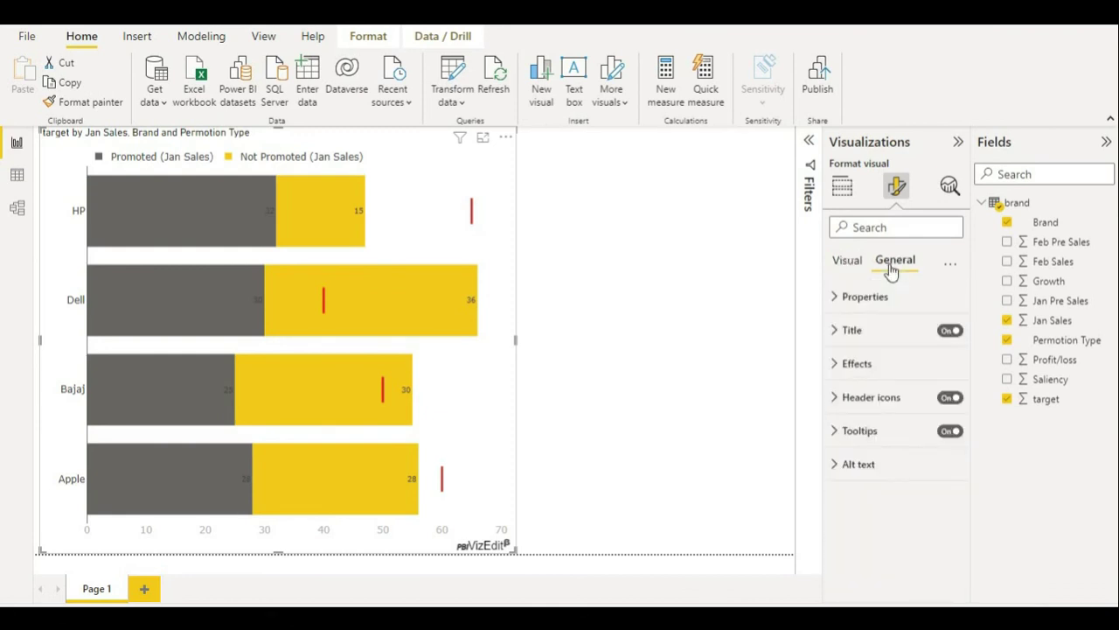
click(833, 332)
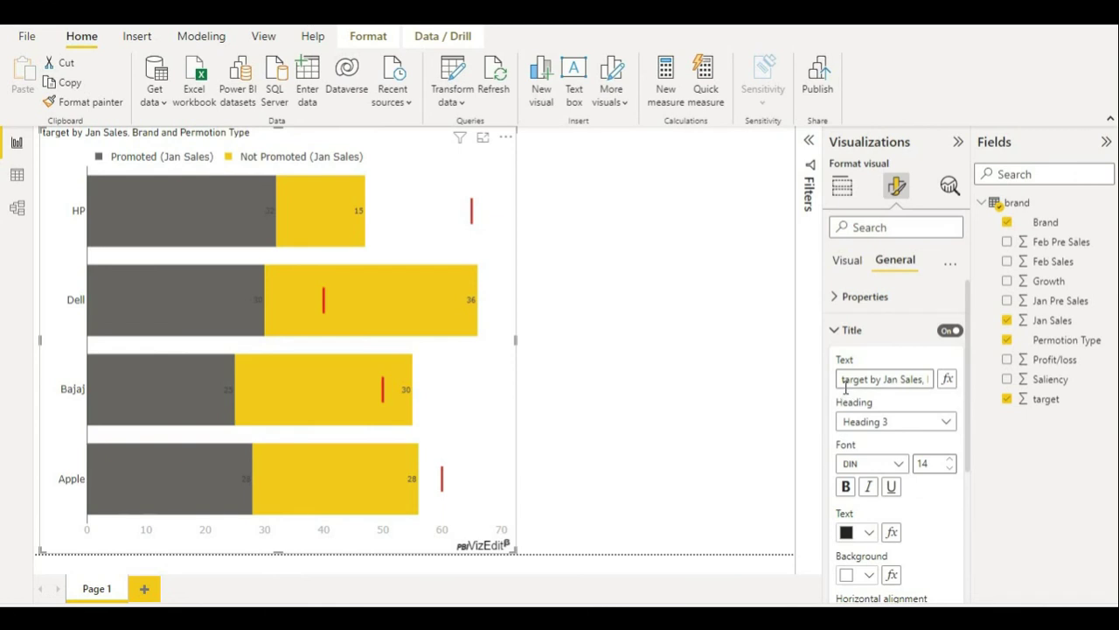
scroll(887, 391, down, 1)
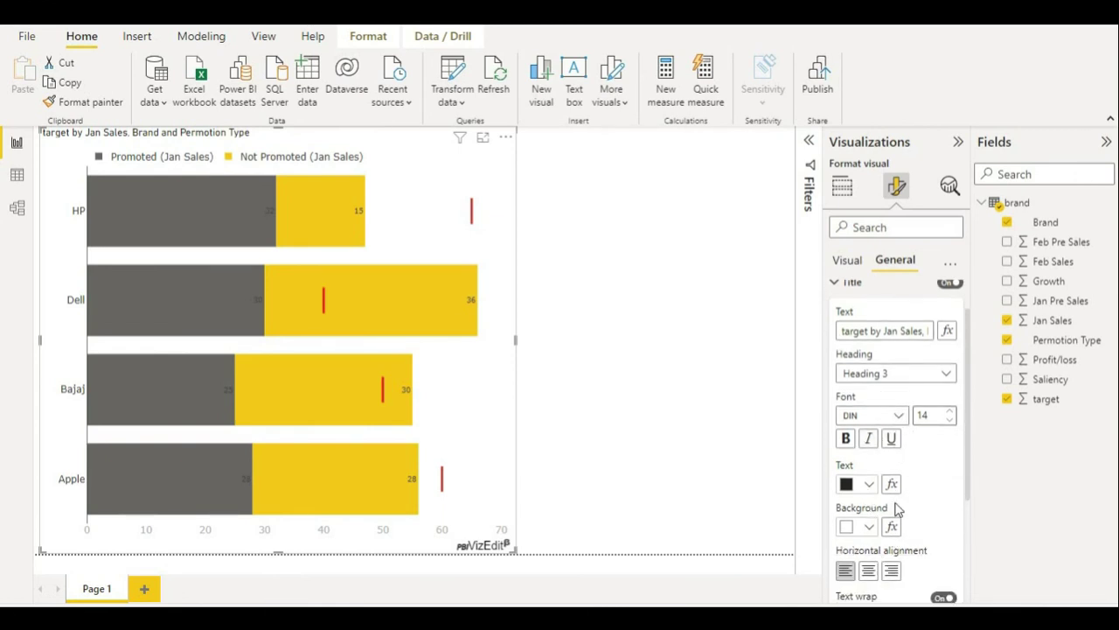
scroll(864, 499, up, 1)
click(833, 333)
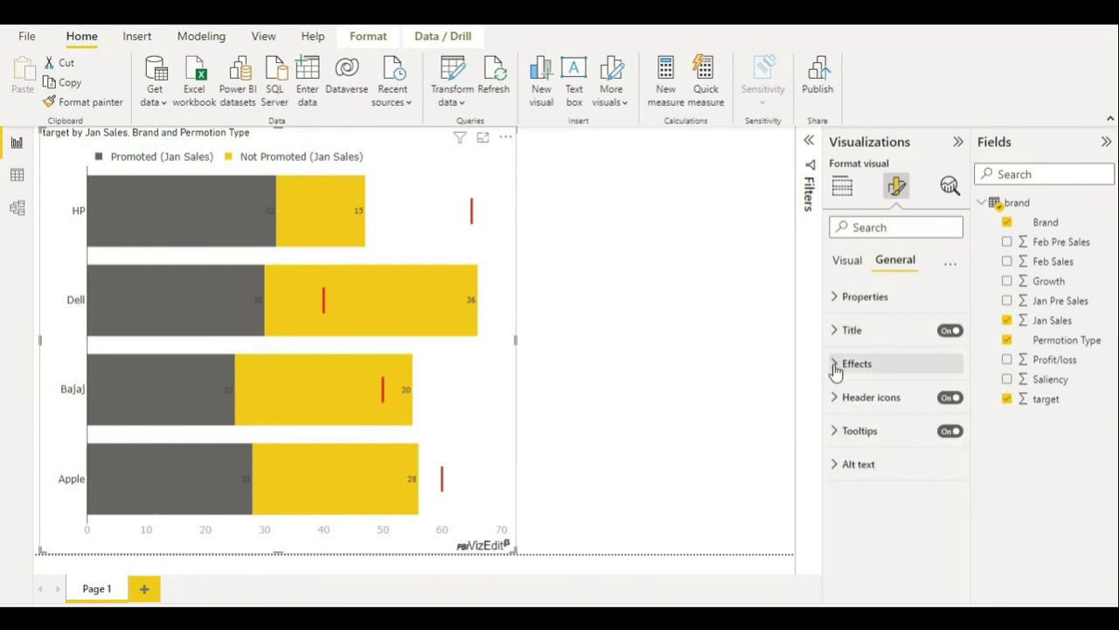
Expand Effects, turn the Shadow on and back off, then collapse Effects
click(835, 365)
scroll(883, 459, down, 1)
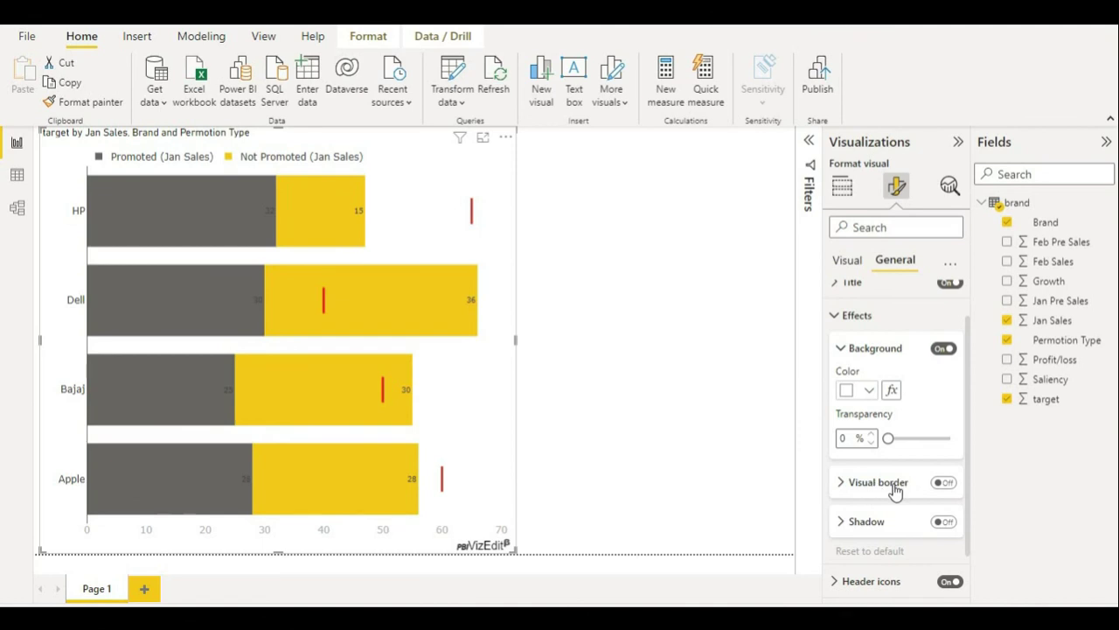
scroll(870, 516, down, 1)
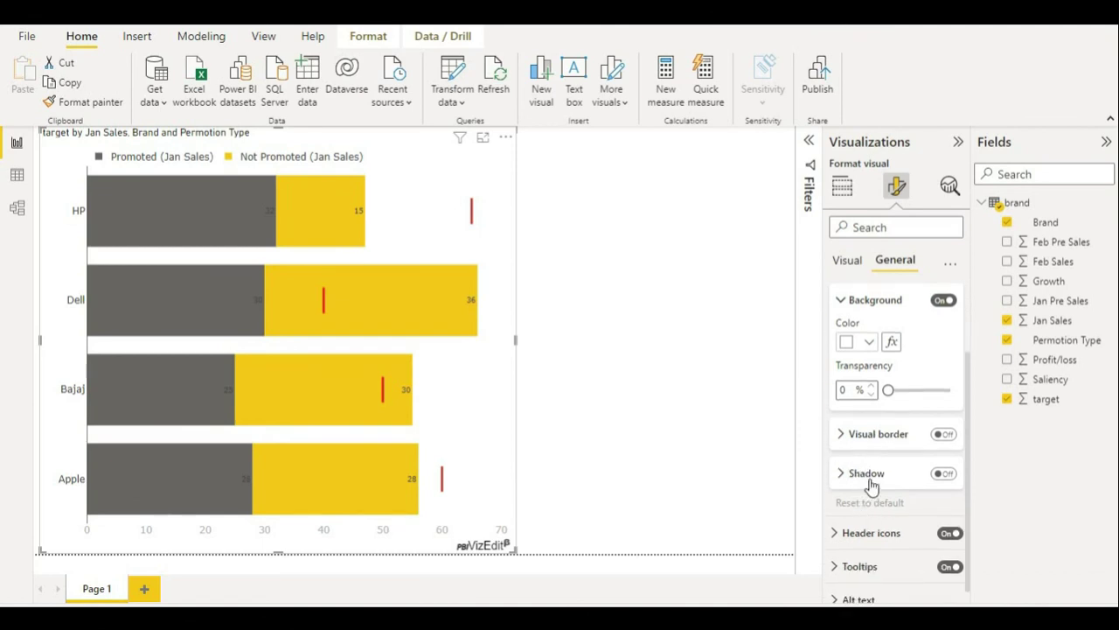
click(943, 474)
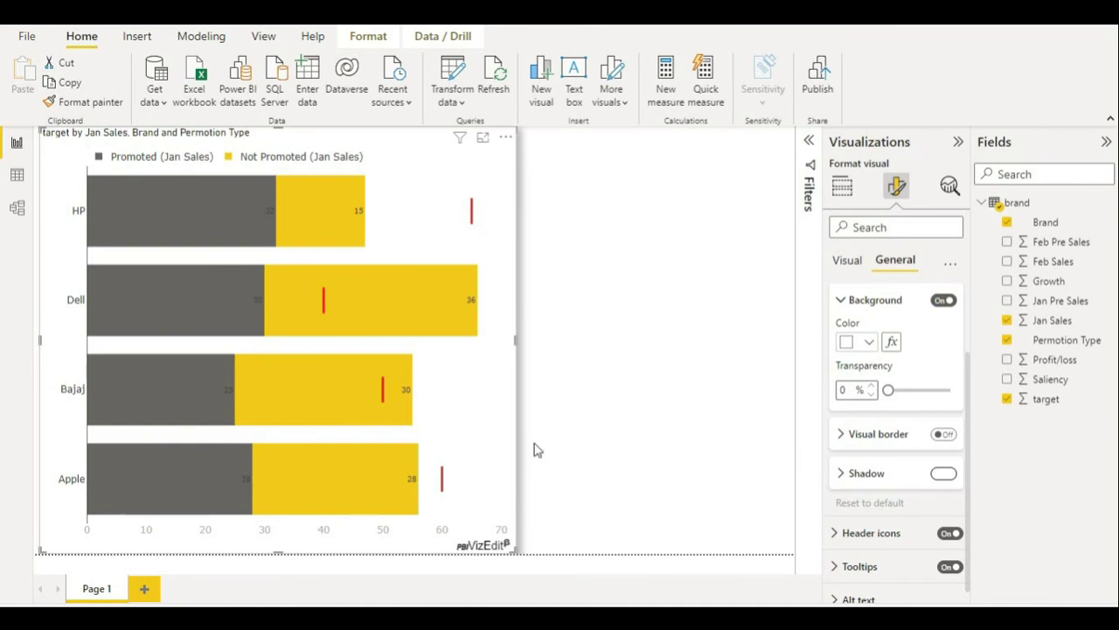
click(943, 473)
scroll(913, 479, up, 2)
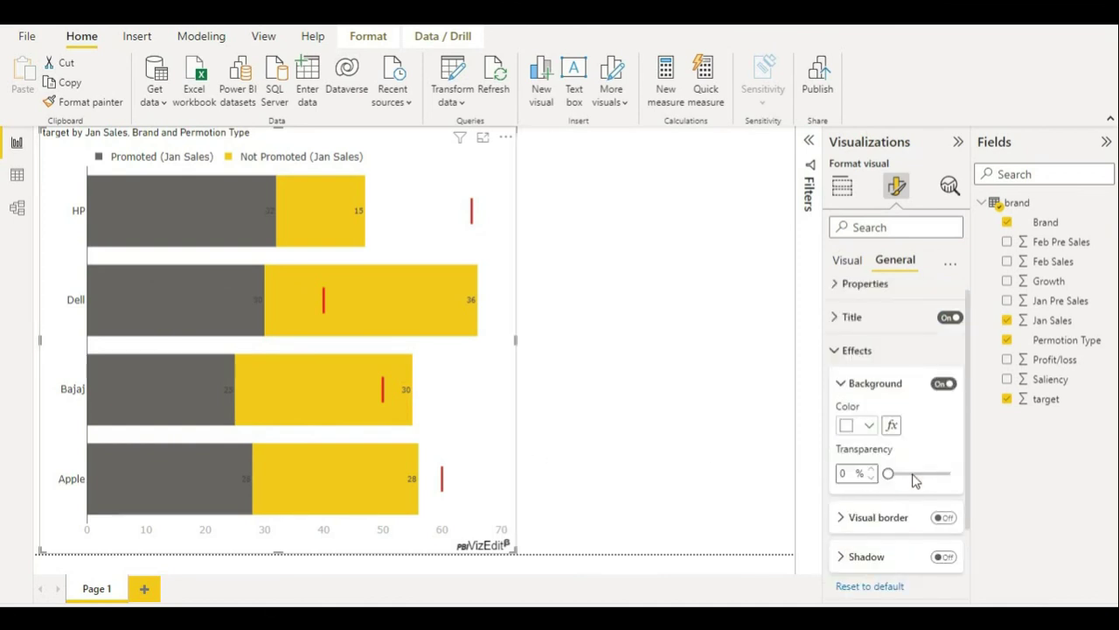
scroll(913, 477, down, 2)
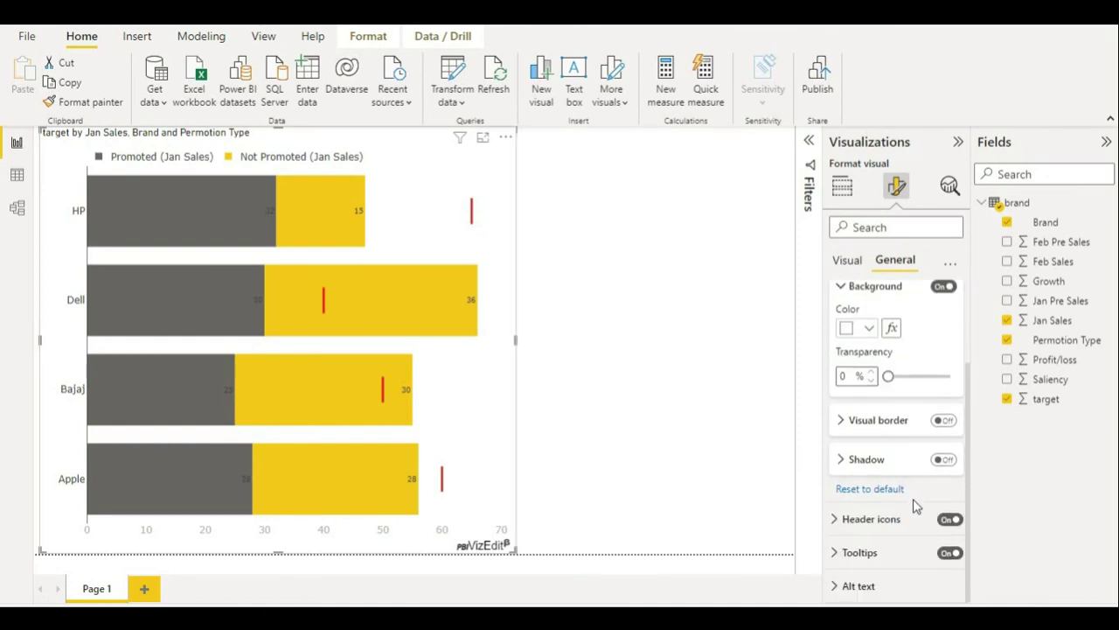
scroll(914, 506, up, 2)
click(857, 363)
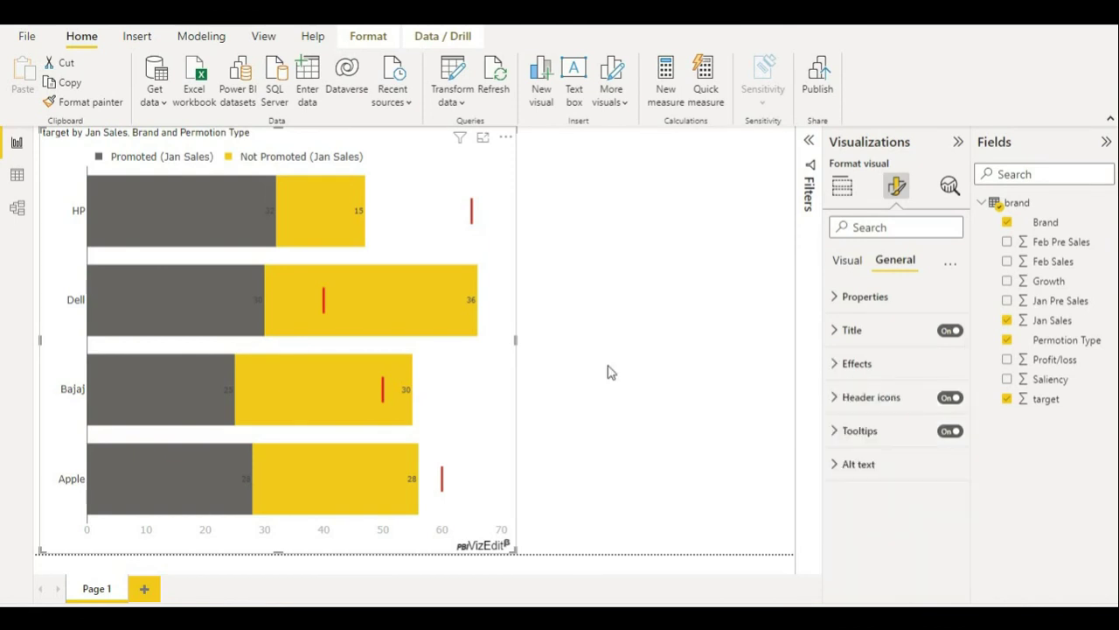